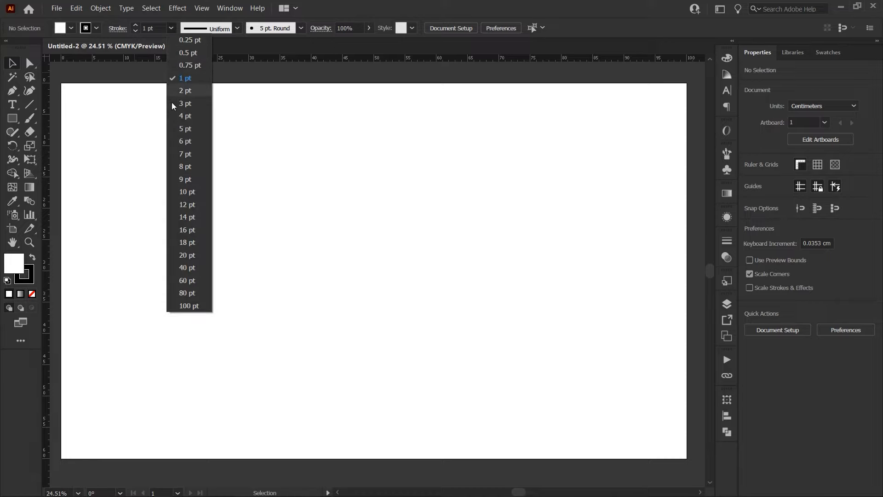
Set the default stroke to 4 pt, draw a 20 × 15 cm rectangle and place it near the artboard's centre.
left_click(185, 116)
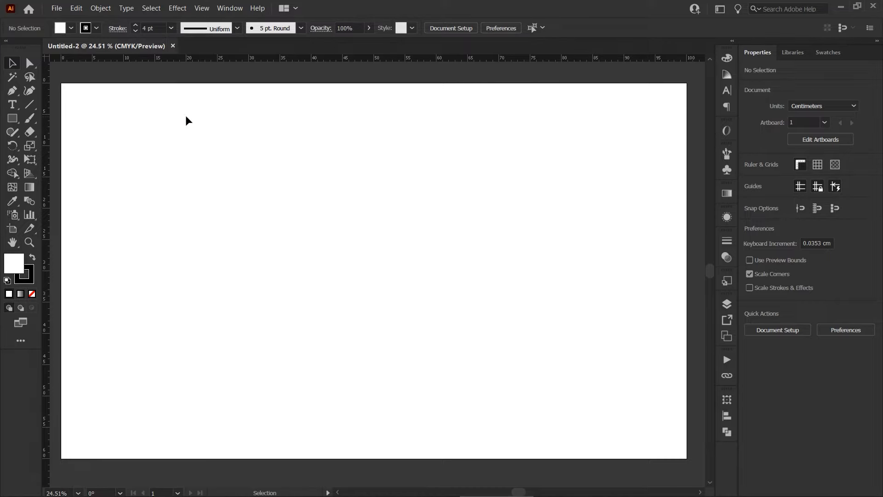
left_click(13, 119)
left_click(291, 198)
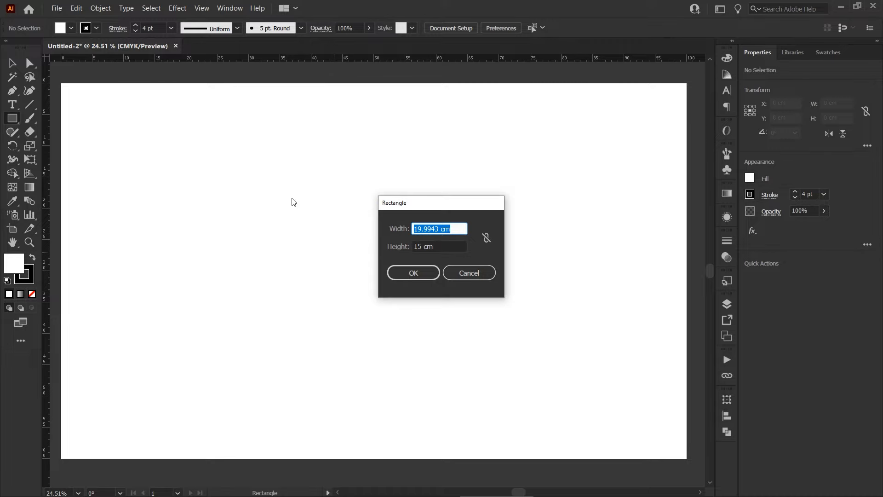
key("Tab")
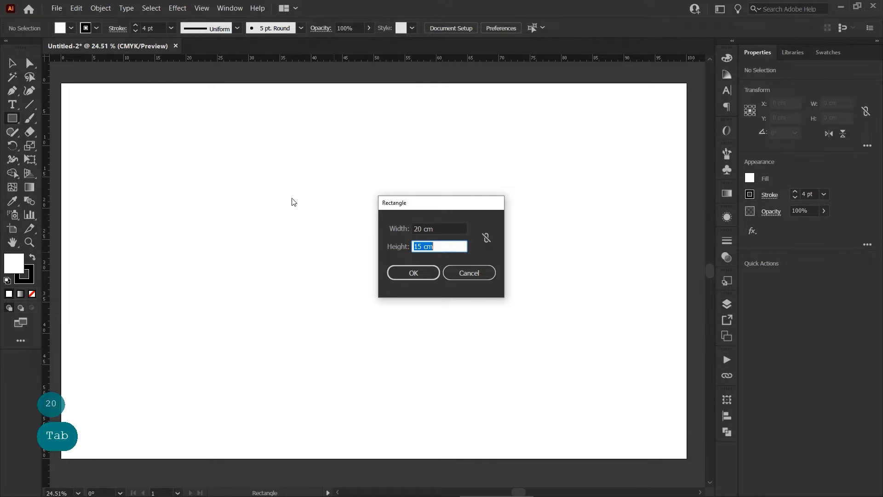
type("15")
key("Return")
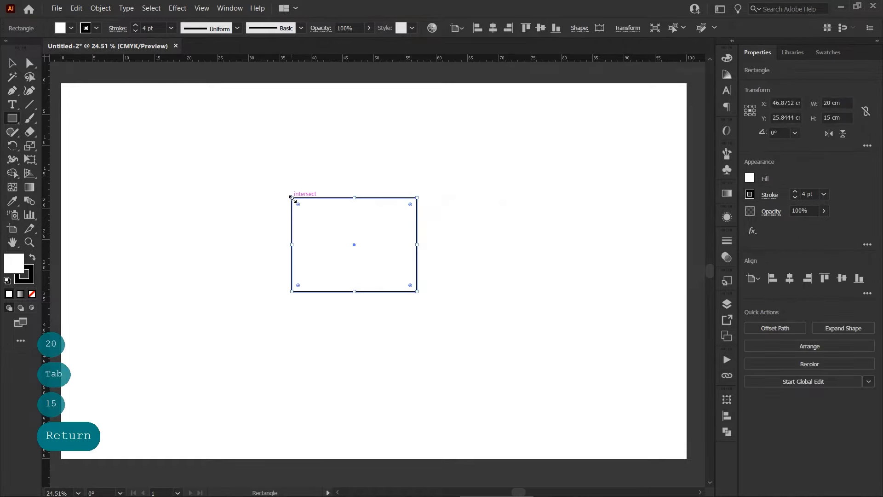
key("v")
left_click_drag(374, 244, 368, 253)
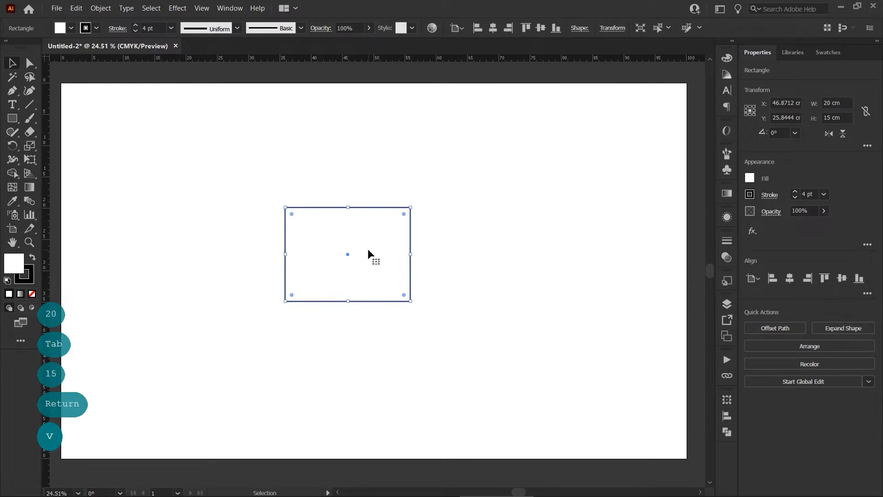
left_click(212, 179)
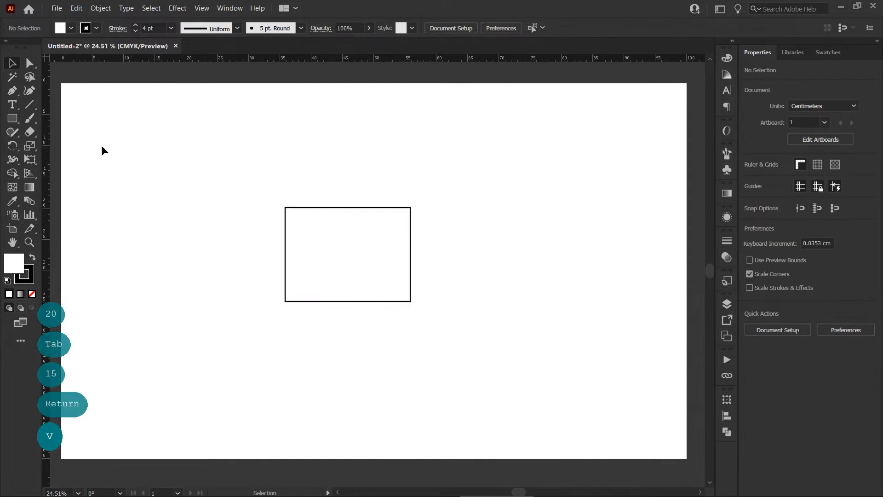
Draw a 15 × 15 cm square and place it flush against the 20 cm rectangle's right edge.
left_click(15, 119)
left_click(362, 174)
left_click_drag(418, 198, 462, 160)
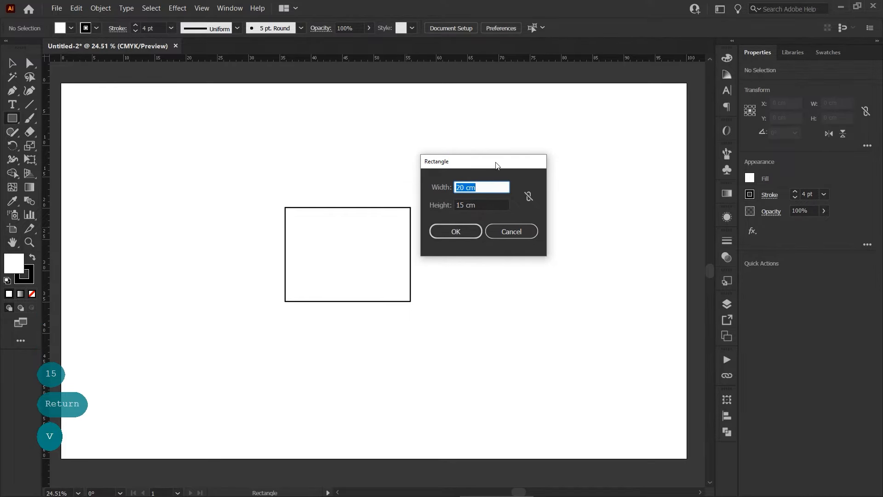
type("15")
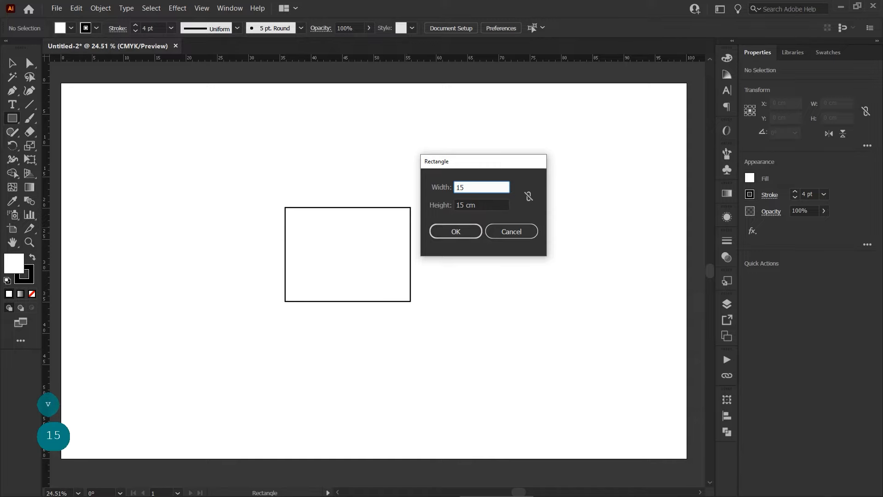
key("Return")
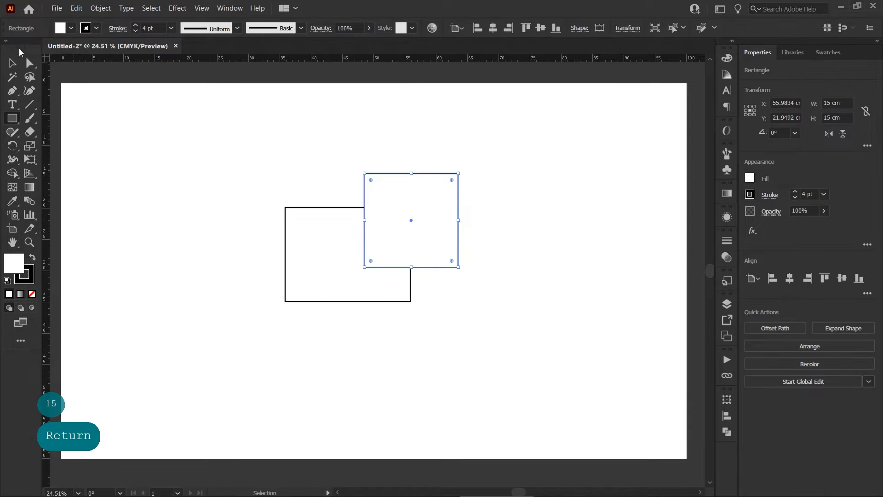
left_click(14, 61)
left_click_drag(396, 198, 403, 239)
left_click(436, 177)
key("ctrl+a")
left_click(367, 153)
Copy the rectangle to the square's right side and the square to the rectangle's left side, forming a four-panel row.
left_click_drag(296, 239, 518, 239)
left_click_drag(418, 256, 200, 264)
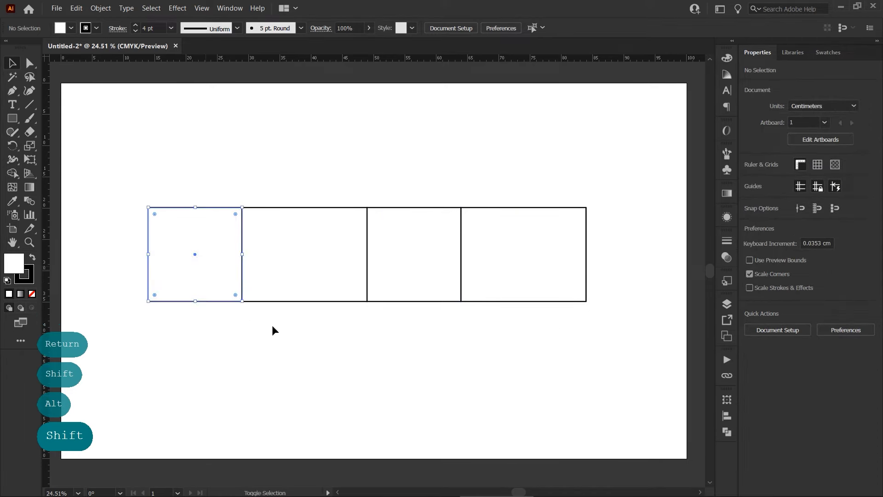
left_click(319, 325)
Add a 3 cm wide flap flush with the last panel's right edge, using a resized copy of the 15 cm square.
mouse_move(372, 328)
left_mouse_down()
mouse_move(365, 322)
mouse_move(388, 322)
left_mouse_up()
left_click_drag(420, 264, 641, 258)
left_click_drag(634, 263, 484, 278)
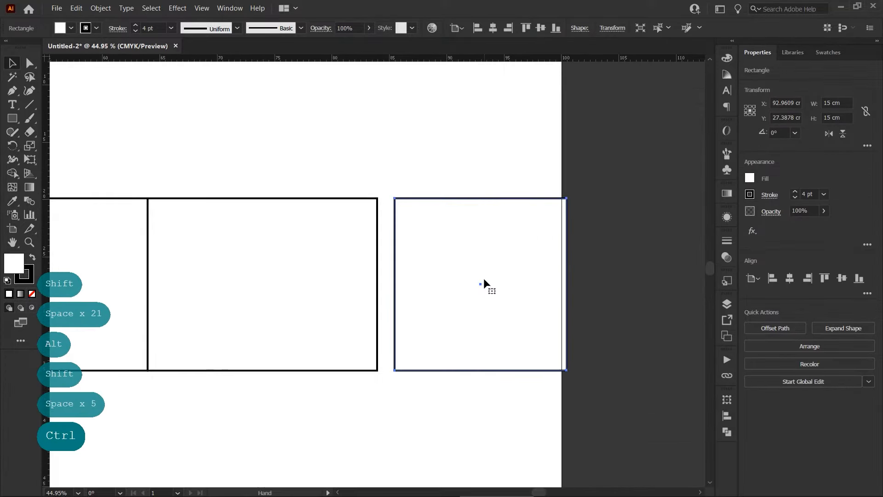
left_click(616, 27)
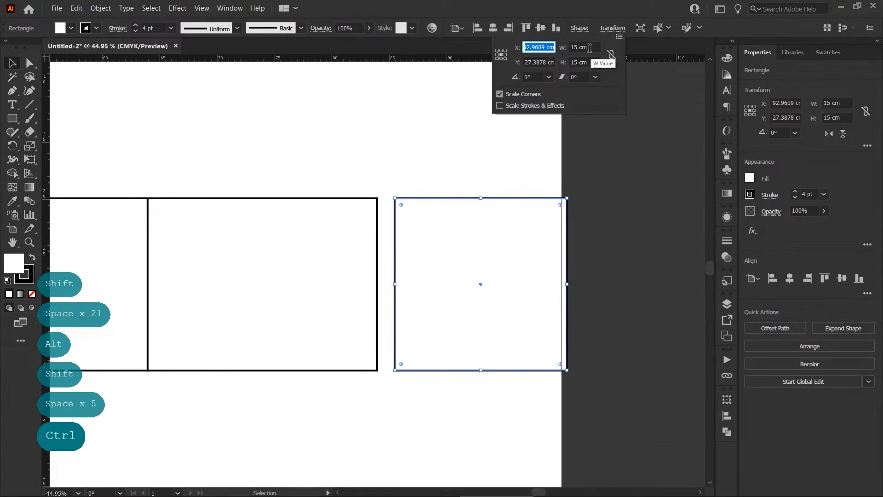
type("3")
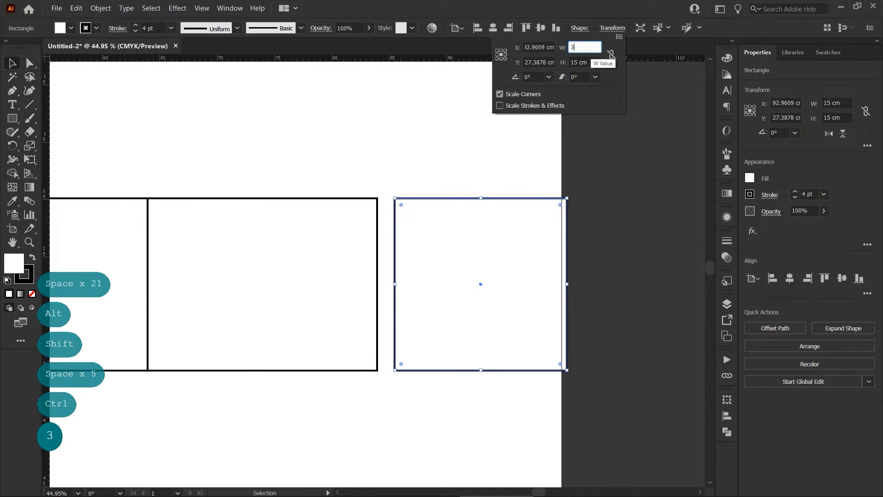
key("Return")
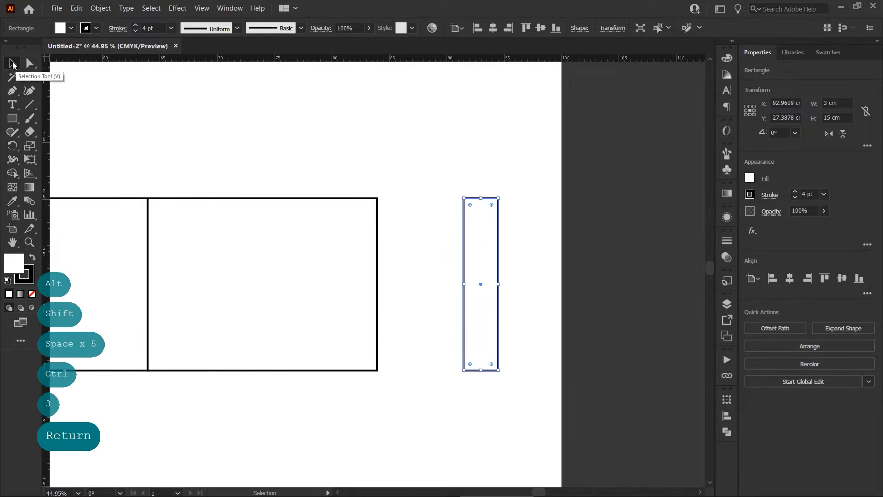
left_click_drag(475, 211, 387, 210)
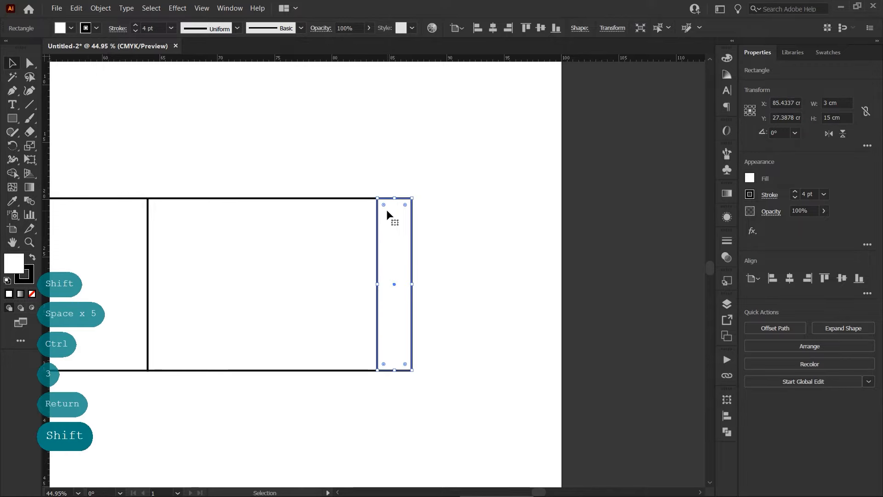
Taper the 3 cm flap by moving its outer upper corner down and outer lower corner up about 1.06 cm each.
left_click(29, 65)
left_click_drag(399, 181, 423, 213)
key("shift+Down")
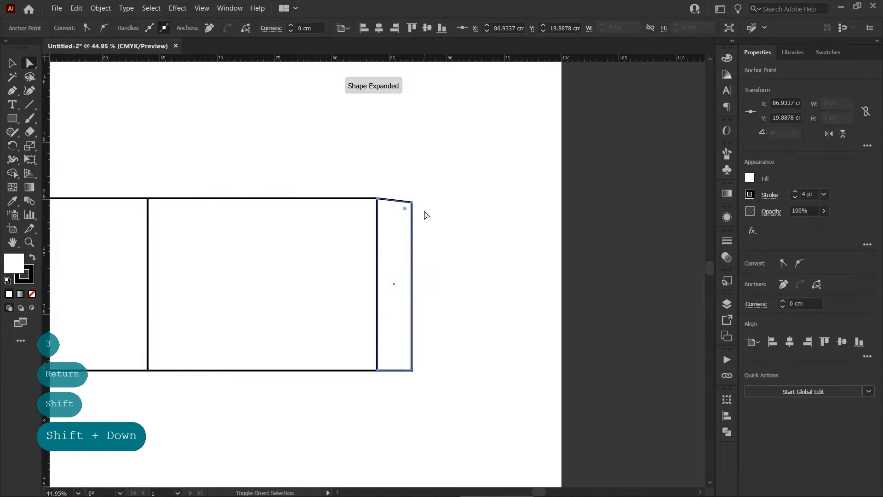
key("shift+Down")
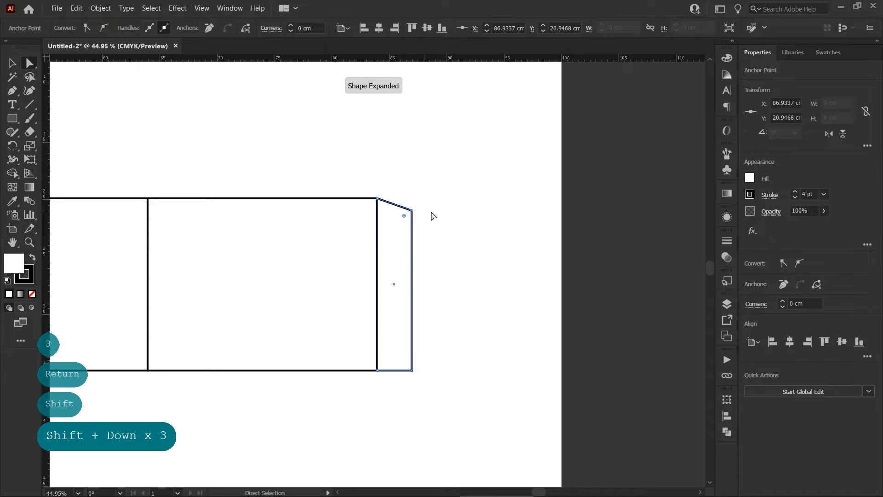
left_click(413, 369)
key("shift+Up")
key("shift+Up")
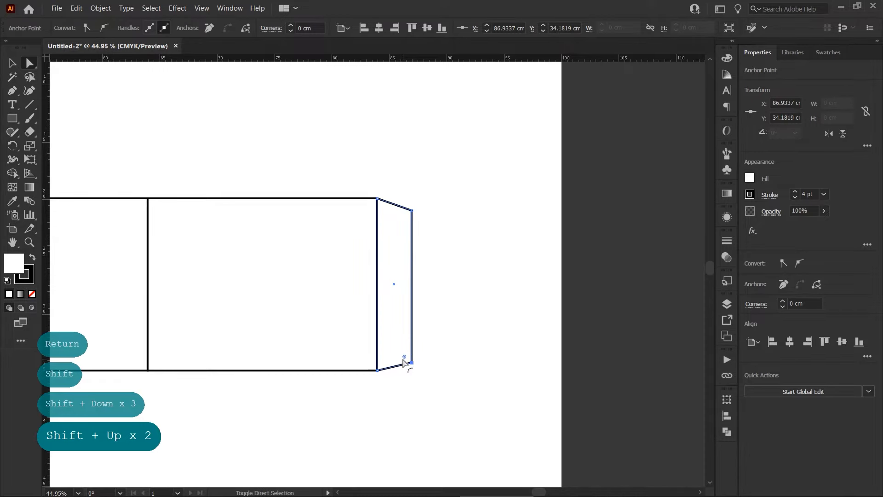
key("shift+Up")
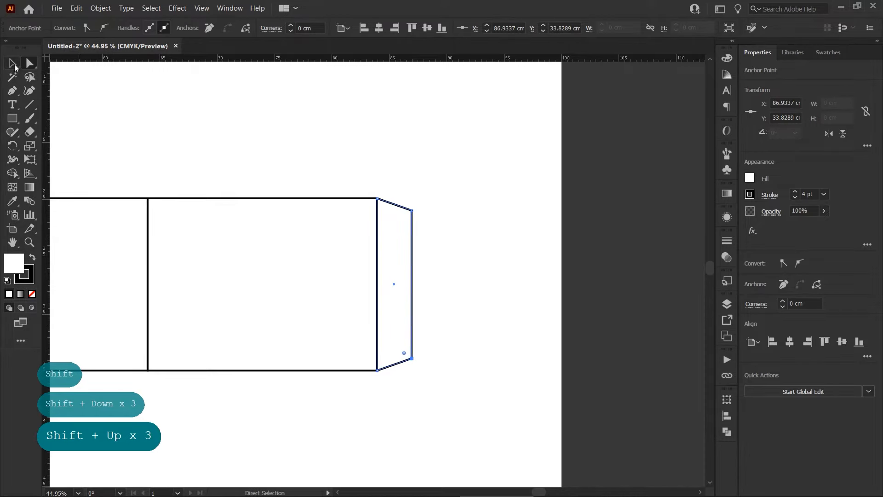
left_click(13, 65)
left_click(222, 153)
Copy the second panel directly beneath itself and reduce the copy's height to 7.5 cm as a bottom flap.
key("space")
left_click_drag(289, 176, 436, 178)
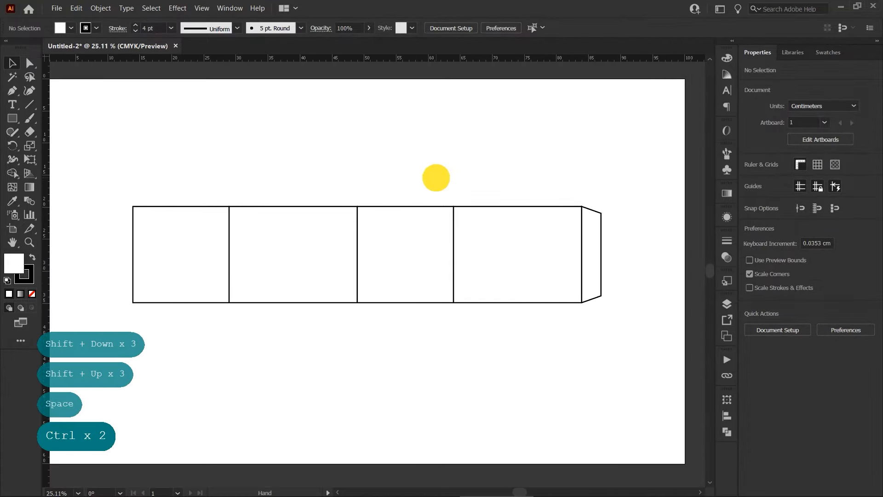
left_click_drag(480, 285, 124, 238)
left_click_drag(342, 276, 343, 265)
left_click(398, 340)
key("space")
left_click_drag(398, 340, 319, 279)
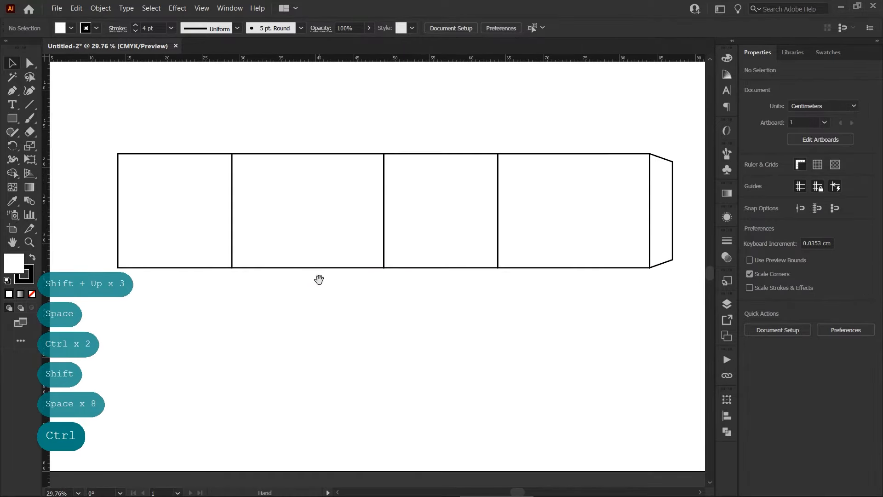
left_click_drag(307, 211, 307, 324)
left_click_drag(308, 381, 560, 341)
Create a row of three side-by-side rectangles beneath the 7.5 cm flap and scale the row to the flap's 20 cm width.
left_click(328, 368)
left_click(464, 365, "shift")
left_click(339, 347, "shift")
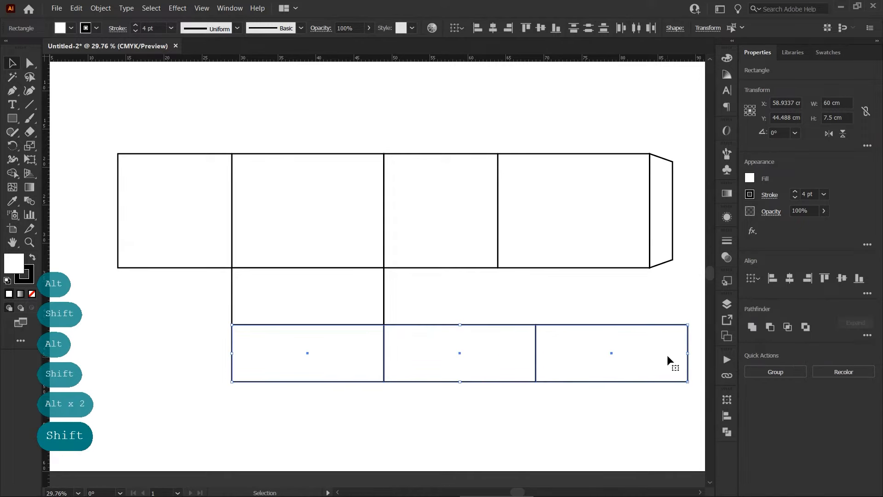
left_click_drag(685, 357, 384, 323)
left_click(434, 352)
Reduce the height of the three small rectangles under the flap to 3.75 cm.
left_click_drag(421, 353, 416, 316)
left_click_drag(326, 297, 411, 332)
left_click_drag(447, 370, 217, 319)
left_click_drag(291, 354, 292, 315)
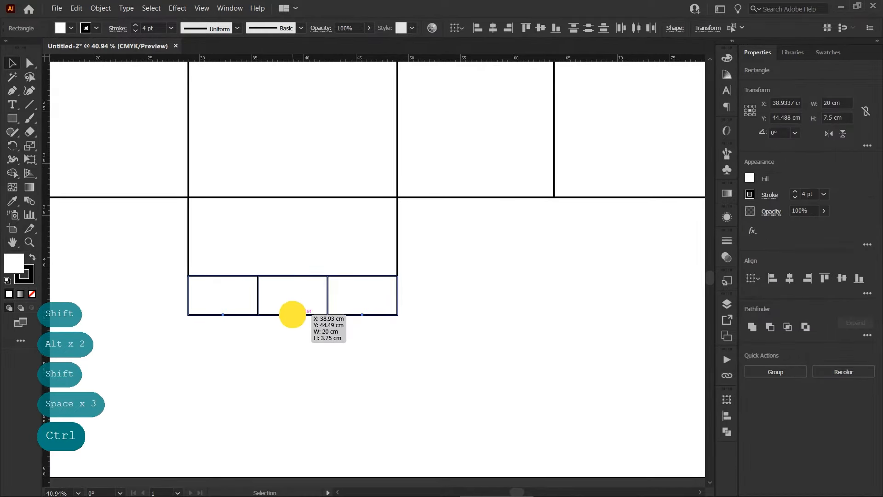
left_click(361, 331)
Copy the 7.5 cm flap together with its three small tabs to the underside of the fourth panel.
left_click_drag(361, 332, 219, 258)
left_click_drag(345, 267, 539, 265)
left_click(581, 335)
Delete the two outer tabs below the fourth panel and the middle tab below the second panel.
left_click(606, 317)
left_click_drag(520, 333, 497, 310)
key("Delete")
left_click(282, 306)
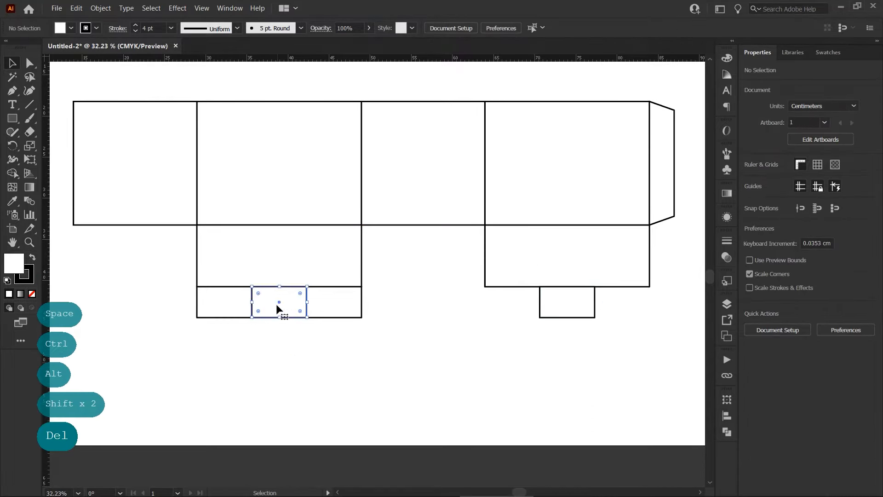
key("Delete")
Move both flap assemblies straight down about 4.75 cm, away from the panel row.
left_click_drag(622, 369, 543, 279)
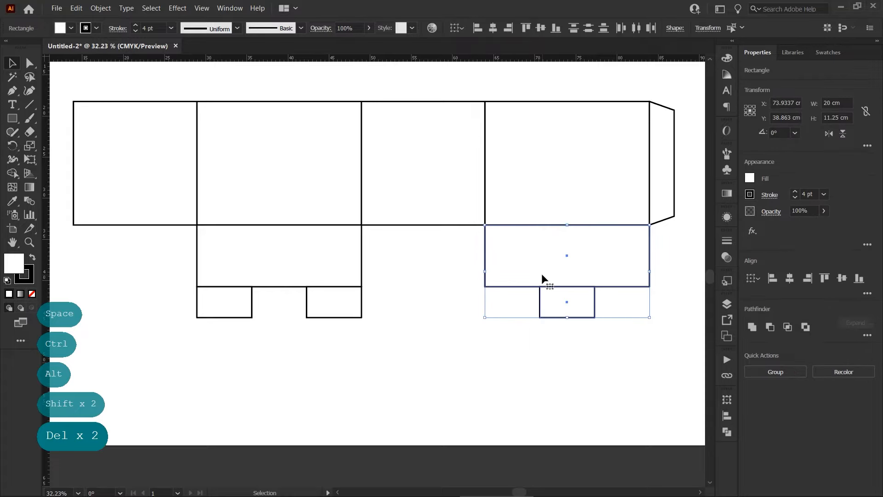
left_click_drag(631, 346, 184, 271)
left_click_drag(273, 278, 273, 317)
left_click(402, 297)
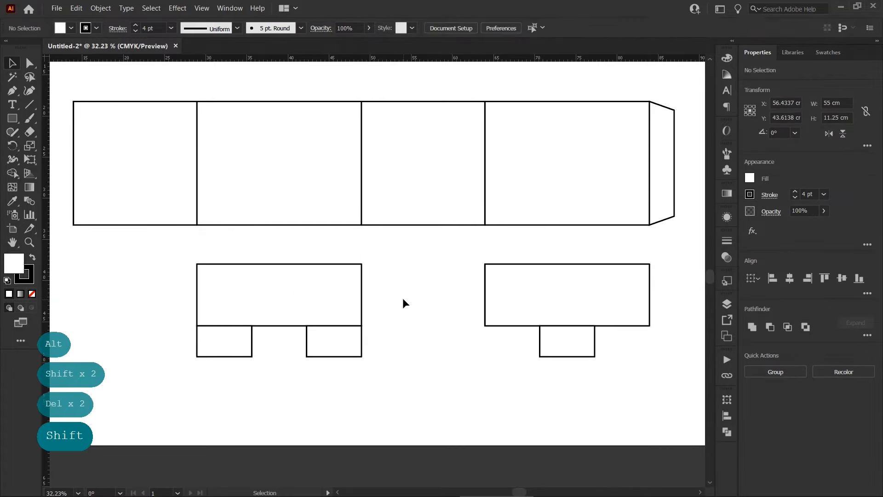
Merge the flap and its middle tab below the fourth panel into one T-shaped path with Shape Builder.
left_click(566, 303)
left_click_drag(563, 299, 550, 256)
left_click_drag(587, 313, 541, 263)
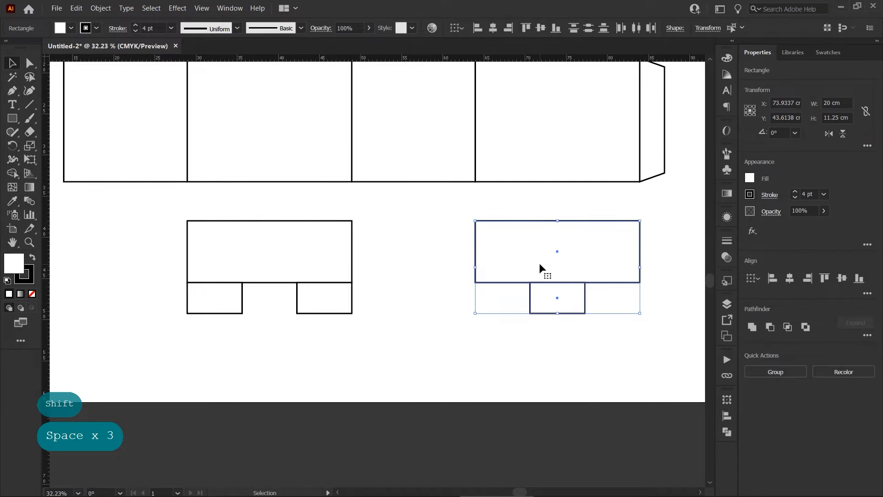
left_click(13, 172)
left_click_drag(553, 263, 550, 294)
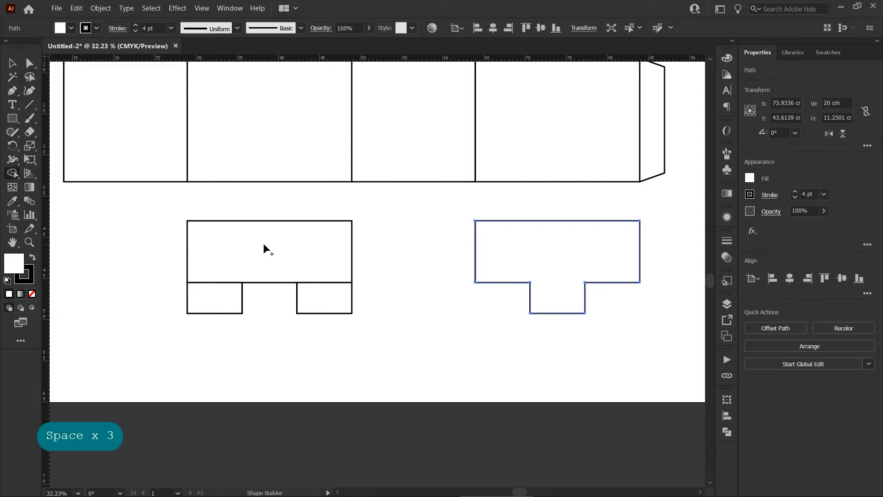
Merge the flap and its two outer tabs below the second panel into one notched path with Shape Builder.
key("v")
left_click_drag(170, 244, 332, 328)
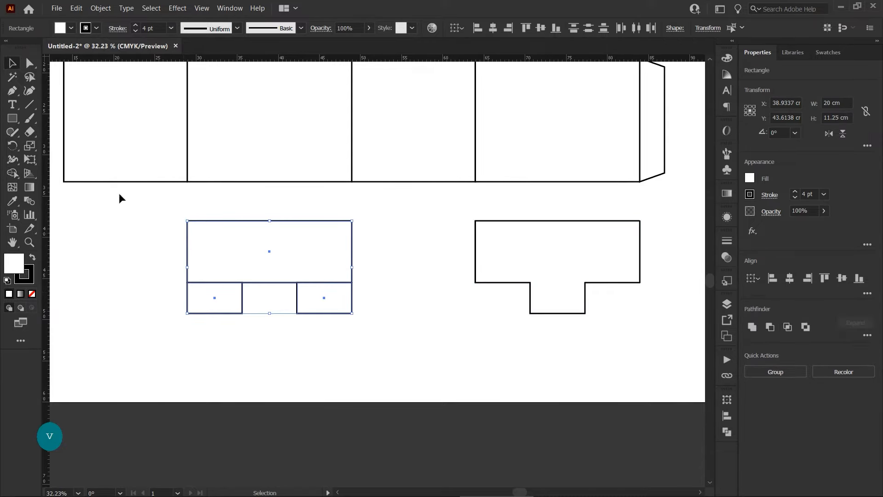
left_click(13, 173)
mouse_move(210, 255)
left_mouse_down()
mouse_move(215, 297)
mouse_move(219, 270)
mouse_move(288, 257)
mouse_move(324, 303)
left_mouse_up()
key("v")
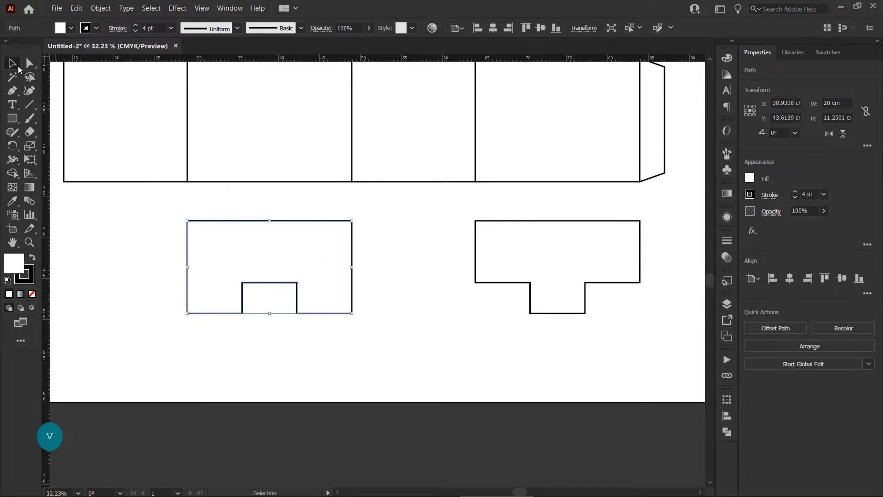
left_click(408, 292)
Delete the anchor points at the T-shaped flap's two outer lower shoulder corners so its sides slope to the tab.
left_click_drag(15, 91, 36, 117)
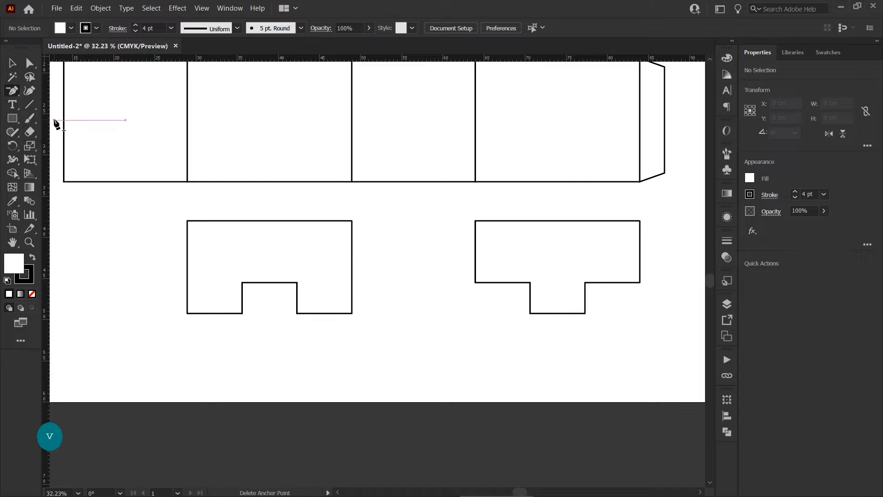
left_click(475, 284)
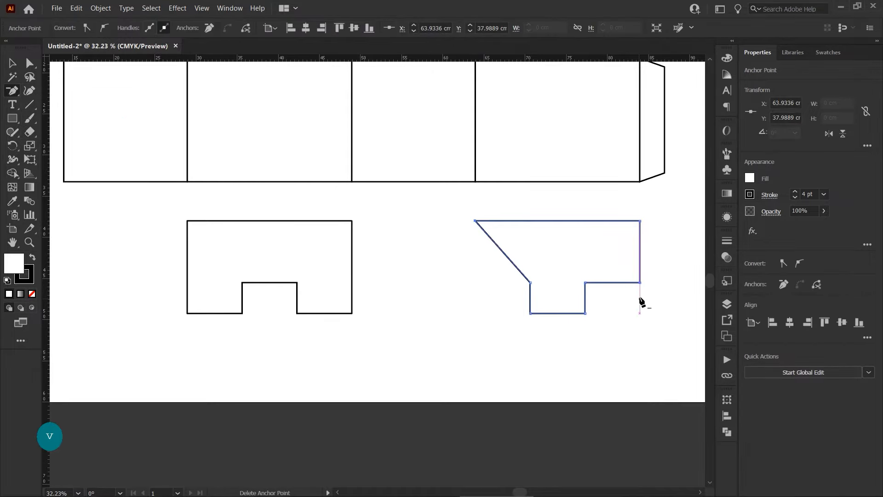
left_click(640, 283)
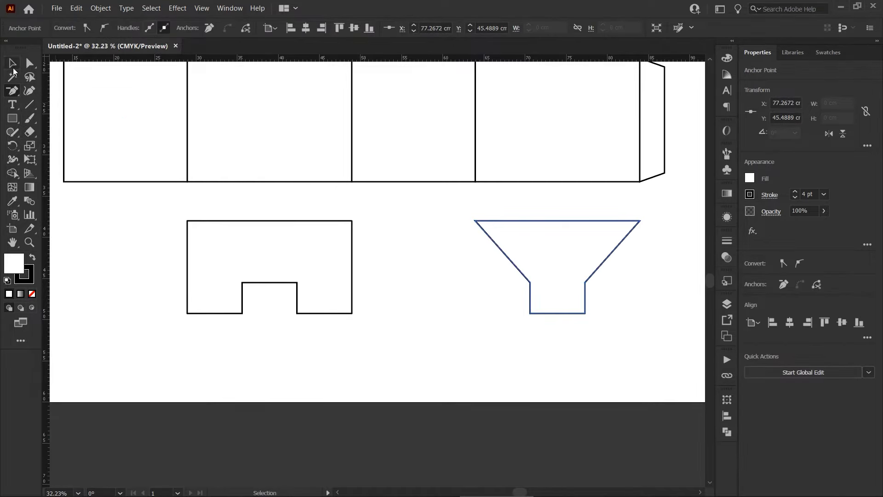
Rotate the tapered flap shape 180° so its tab points upward.
left_click(13, 67)
left_click_drag(645, 316, 473, 239)
left_click(592, 218)
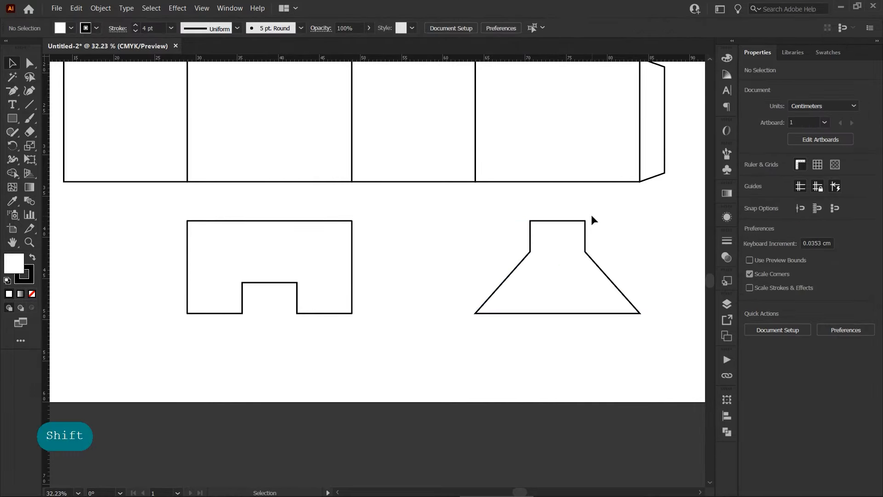
Place the rotated tapered shape over the notched flap, aligned to its width, and select both shapes.
left_click_drag(586, 253, 403, 285)
left_click_drag(322, 276, 382, 284)
left_click_drag(539, 339, 323, 252)
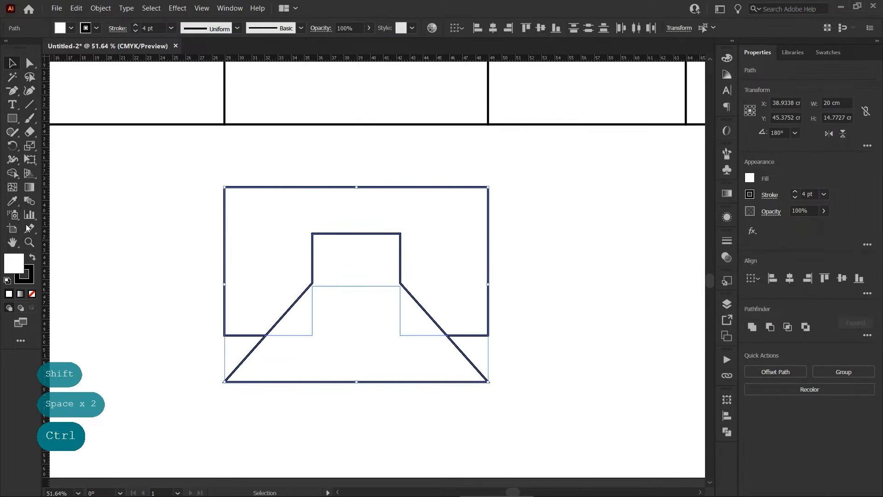
Remove the fill from both flap shapes and shift the tapered one so its shoulders snap to the notch's upper corners.
left_click(31, 294)
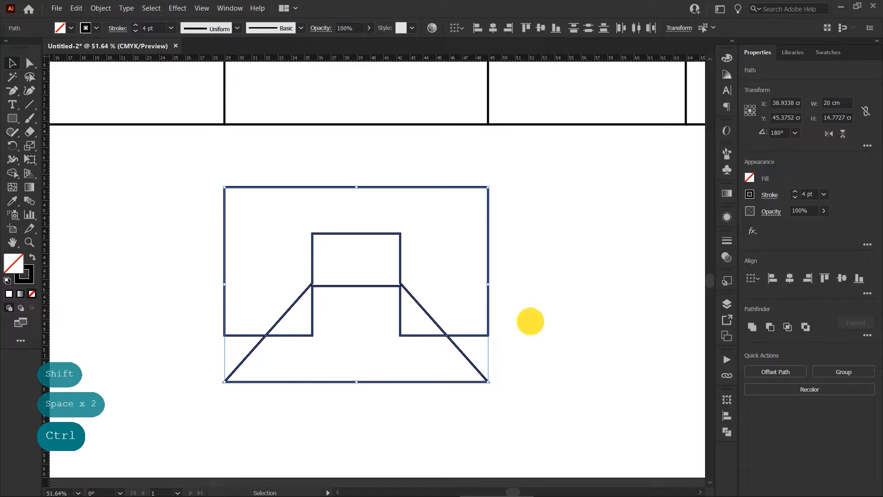
left_click(531, 321)
key("ctrl+space")
left_click_drag(400, 282, 538, 333)
left_click_drag(469, 309, 468, 317)
key("ctrl+space")
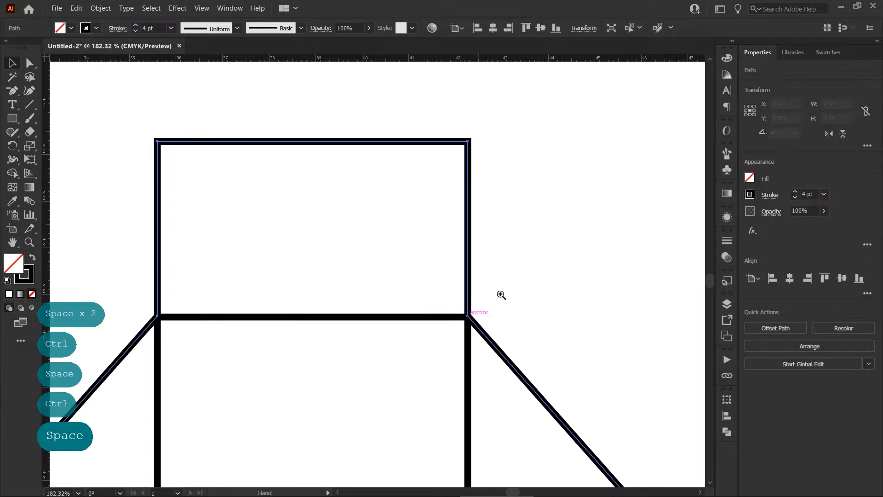
left_click_drag(514, 269, 359, 268)
left_click_drag(488, 271, 371, 223)
left_click(557, 227)
Copy the 20 × 15 cm second panel straight down over the overlapping flaps to compare their outline.
key("ctrl+space")
left_click_drag(555, 228, 493, 249)
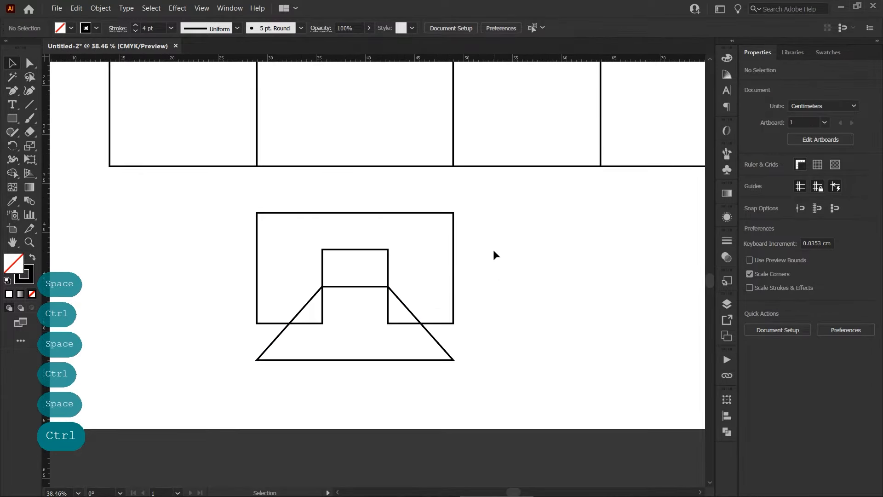
key("ctrl+space")
left_click_drag(493, 292, 444, 303)
left_click(426, 172)
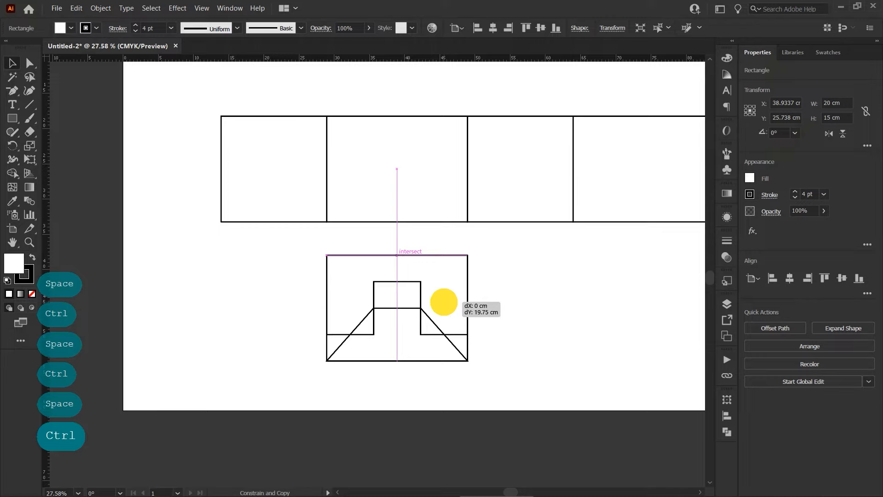
left_click_drag(444, 302, 444, 302)
key("ctrl+space")
left_click_drag(440, 359, 545, 371)
left_click(617, 337)
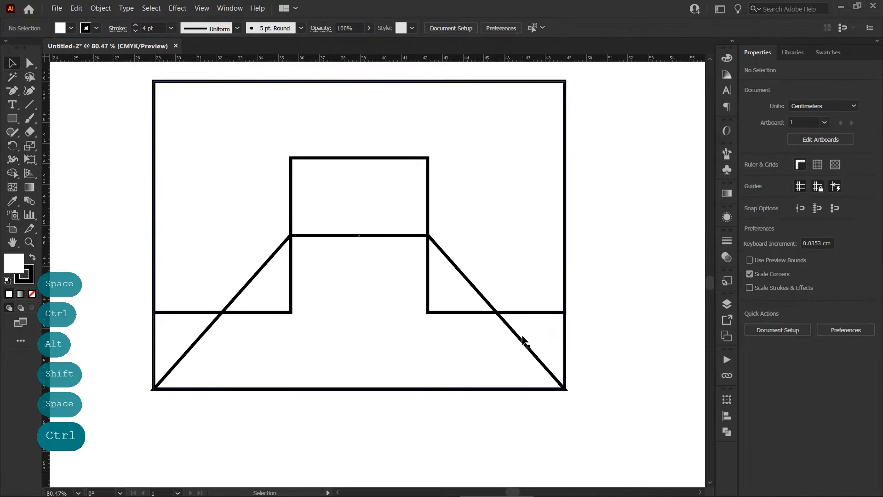
Delete the panel copy lying over the flaps.
left_click(519, 339)
left_click_drag(518, 339, 521, 341)
left_click(566, 347)
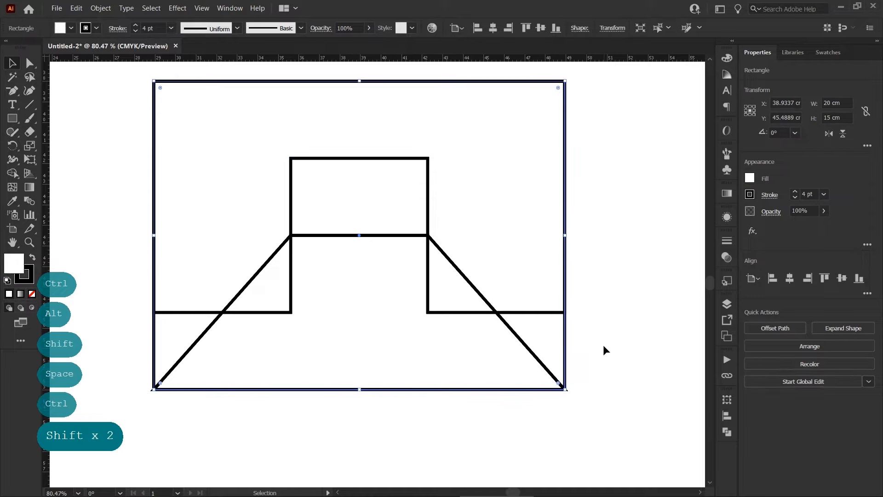
key("Delete")
Draw a closed Pen path from the notched flap's upper corner via the notch corner, about 3.5 cm at 45°, 7.1 cm down, to the base corner.
key("ctrl+space")
left_click_drag(537, 272, 495, 272)
left_click_drag(582, 262, 540, 280)
left_click(570, 275)
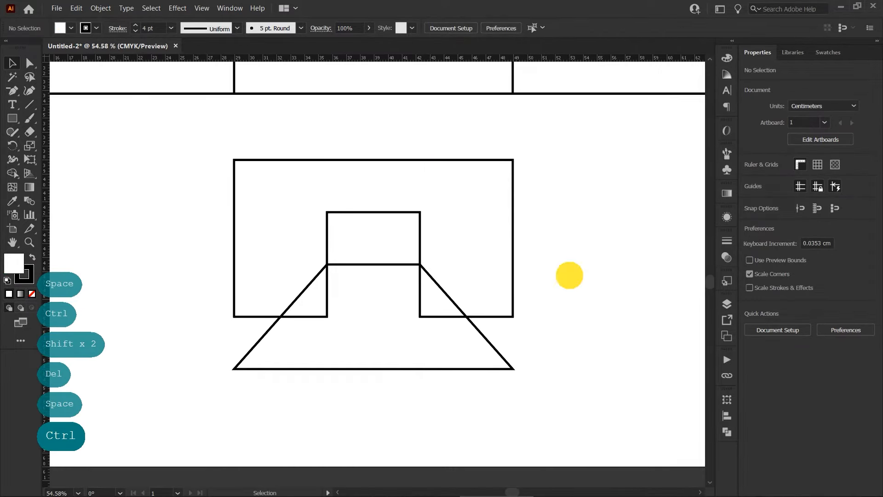
left_click_drag(13, 89, 51, 88)
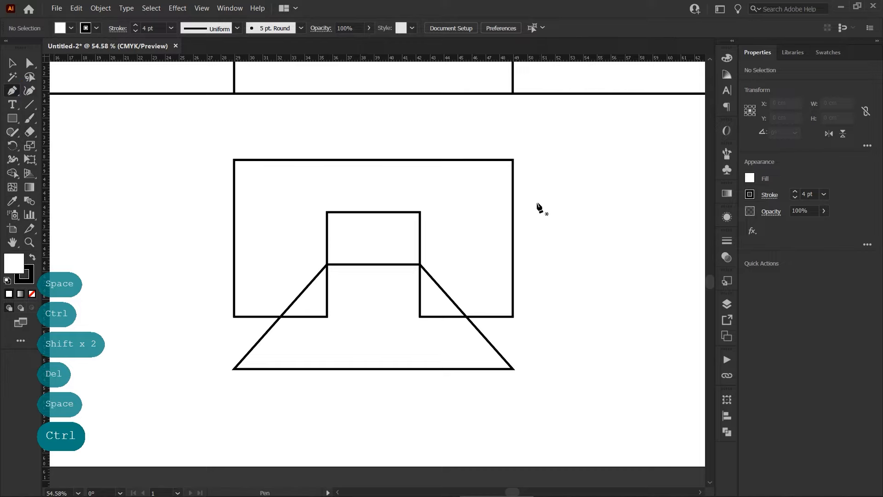
left_click(513, 160)
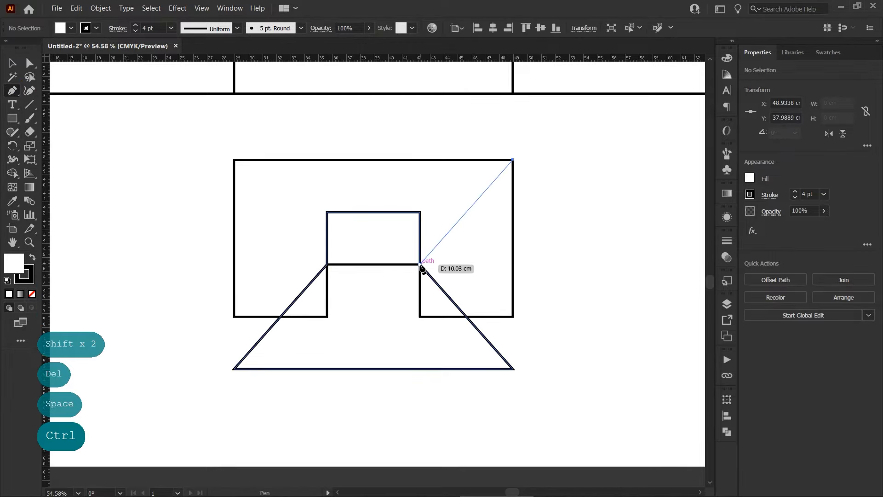
left_click_drag(420, 264, 403, 232)
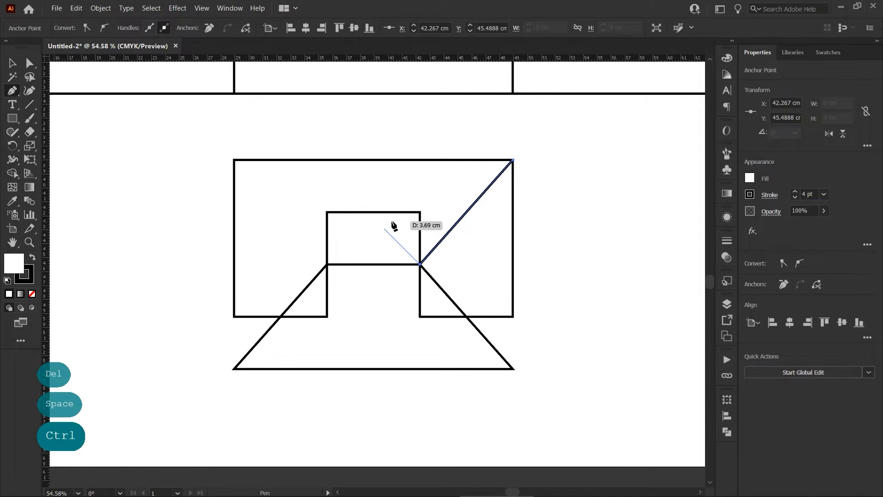
left_click(392, 223, "shift")
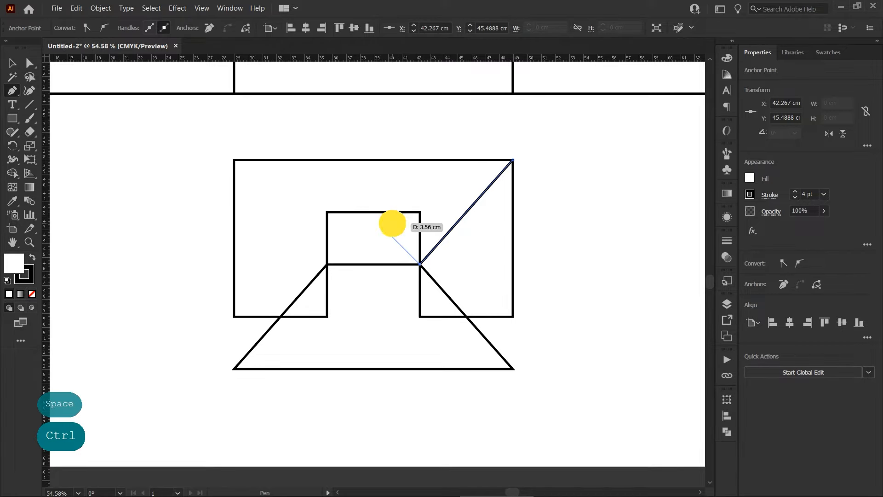
left_click(399, 330, "shift")
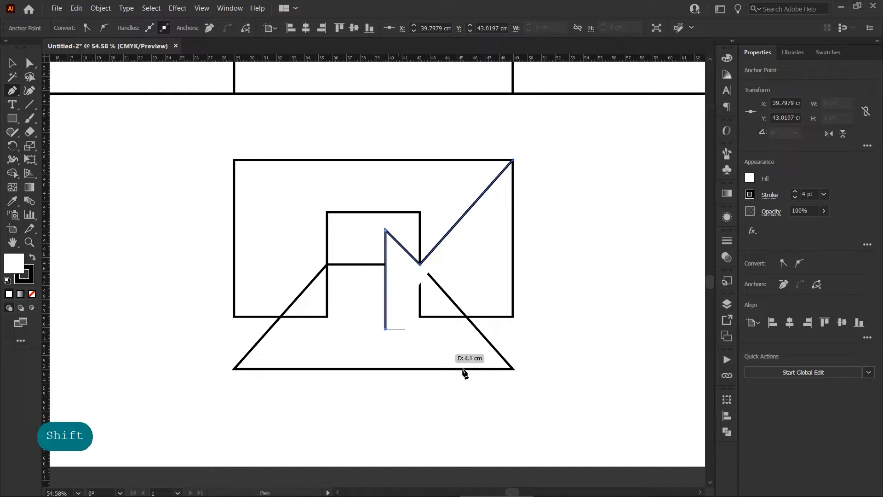
left_click(514, 370, "shift")
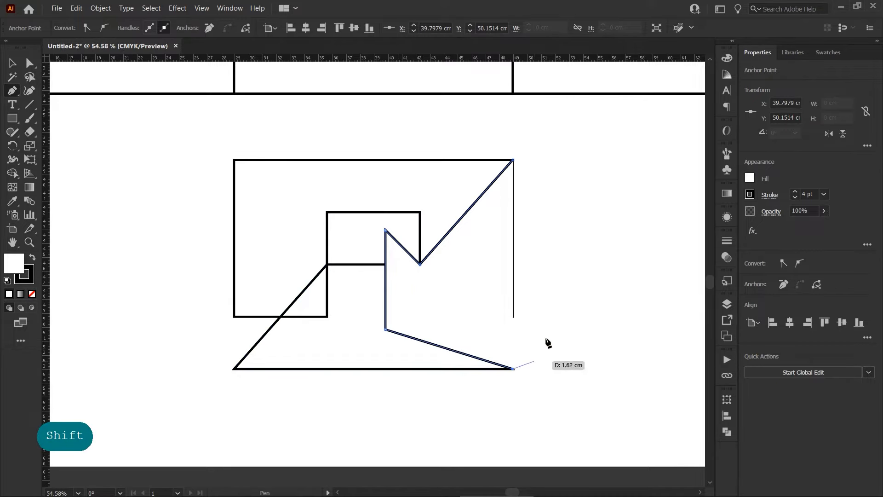
left_click(514, 160, "shift")
key("ctrl")
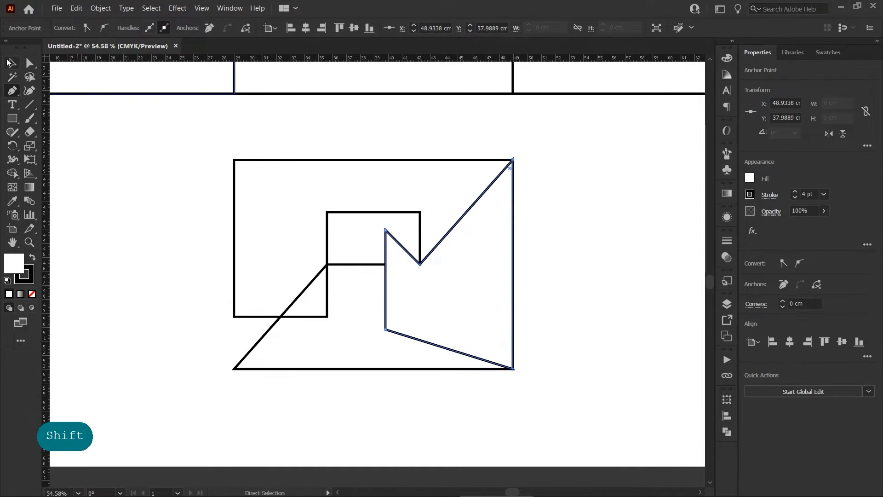
Remove the fill from the new side-flap path.
left_click(12, 65)
left_click(31, 295)
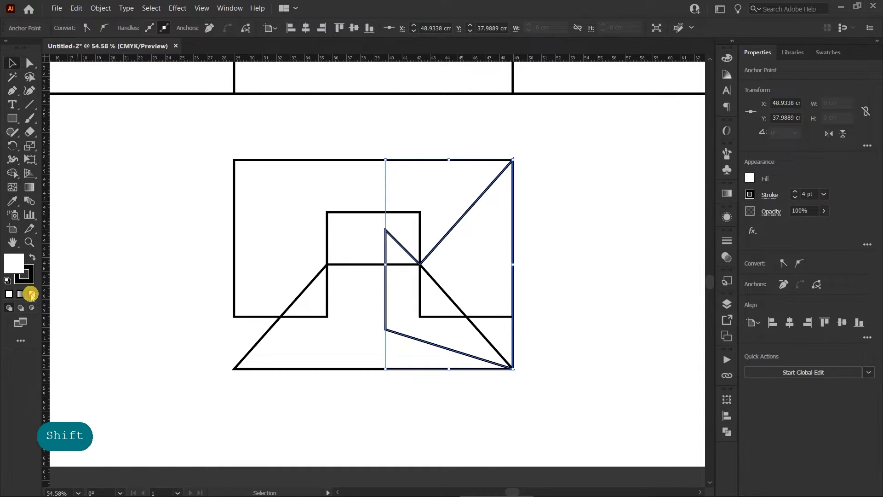
left_click(552, 314)
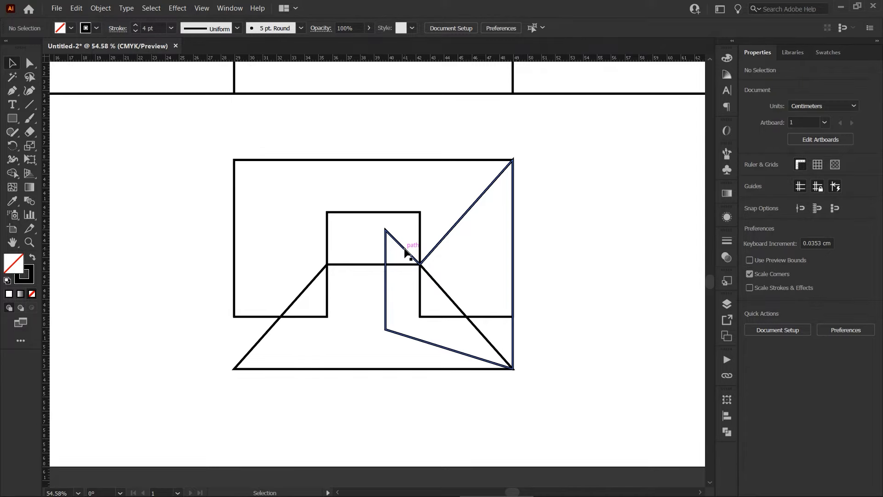
Copy the side-flap path to the notched flap's opposite edge and reflect the copy left to right.
left_click_drag(404, 251, 252, 241)
right_click(262, 210)
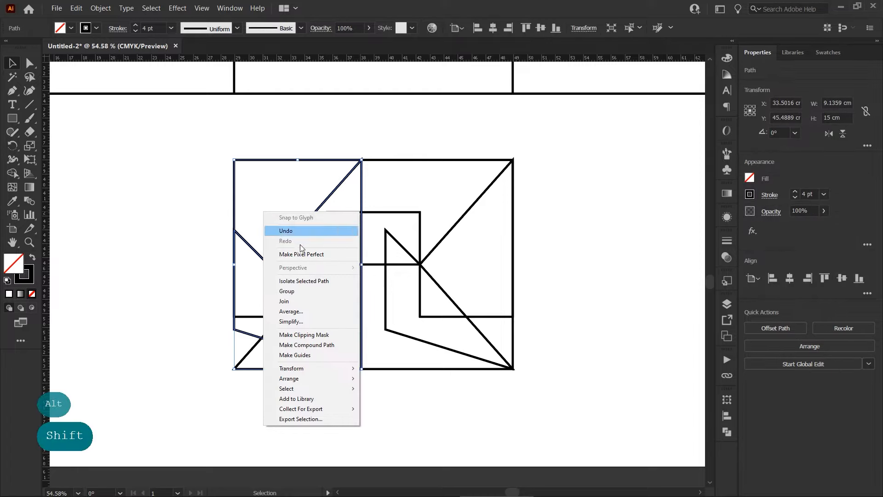
mouse_move(333, 368)
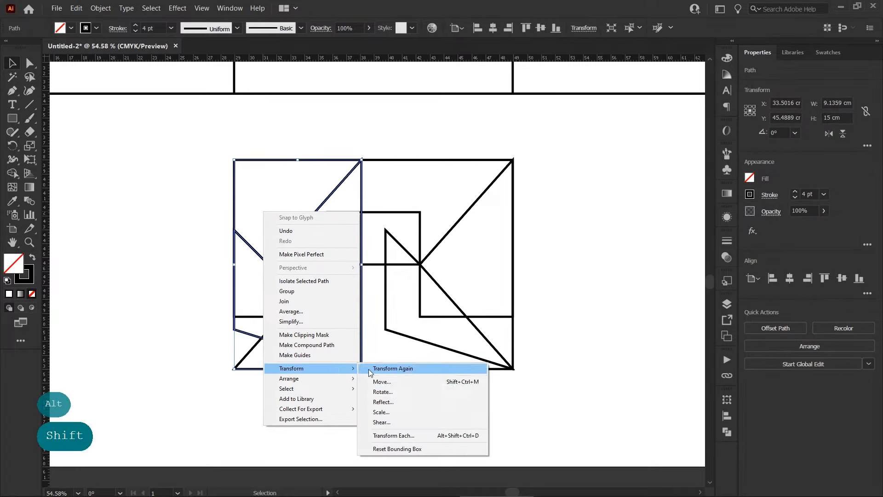
left_click(393, 402)
left_click(452, 325)
left_click(580, 304)
Move the original side-flap path out beneath the third panel and rotate it 90° so its 15 cm edge faces up.
left_click(456, 261, "alt+shift")
scroll(429, 257, "right", 5)
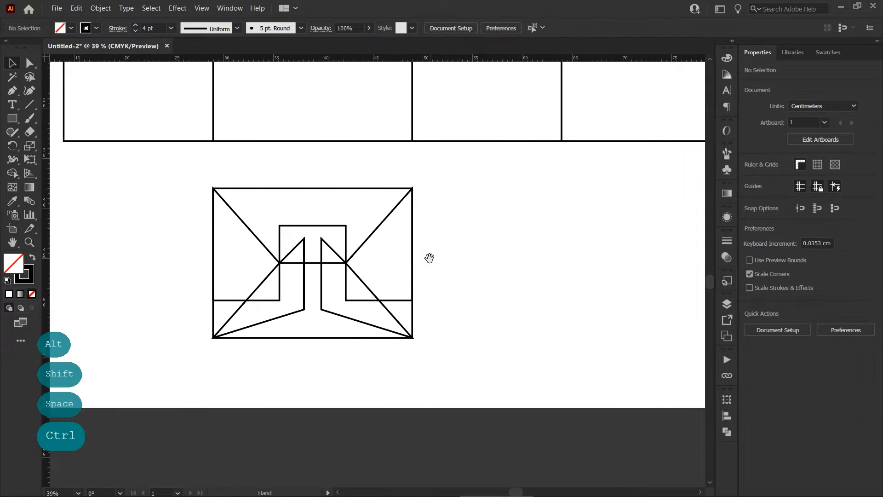
left_click_drag(348, 319, 467, 318)
left_click_drag(532, 346, 568, 219)
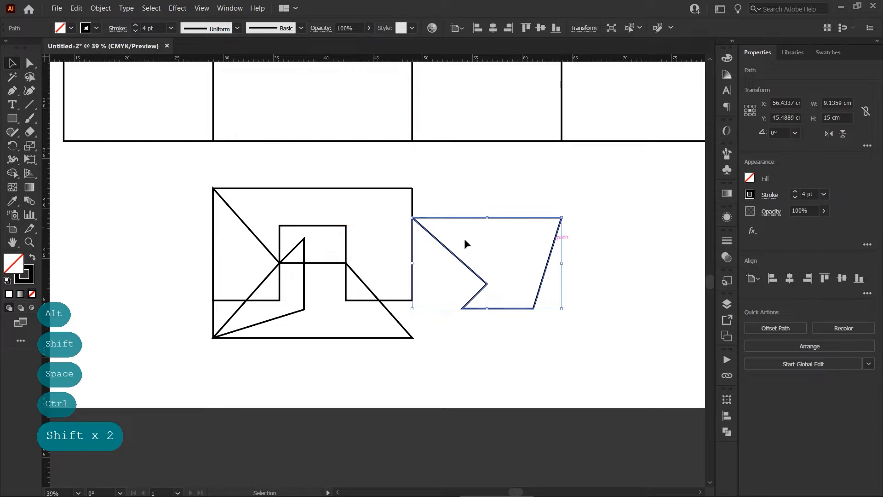
left_click(448, 195)
mouse_move(435, 217)
left_mouse_down()
mouse_move(450, 217)
mouse_move(435, 216)
left_mouse_up()
left_click(453, 185)
Move the mirrored side flap out beneath the first panel and rotate it 90° so its long edge faces up.
key("space")
left_click_drag(292, 227, 187, 234)
left_click_drag(239, 337, 139, 301)
left_click(245, 256)
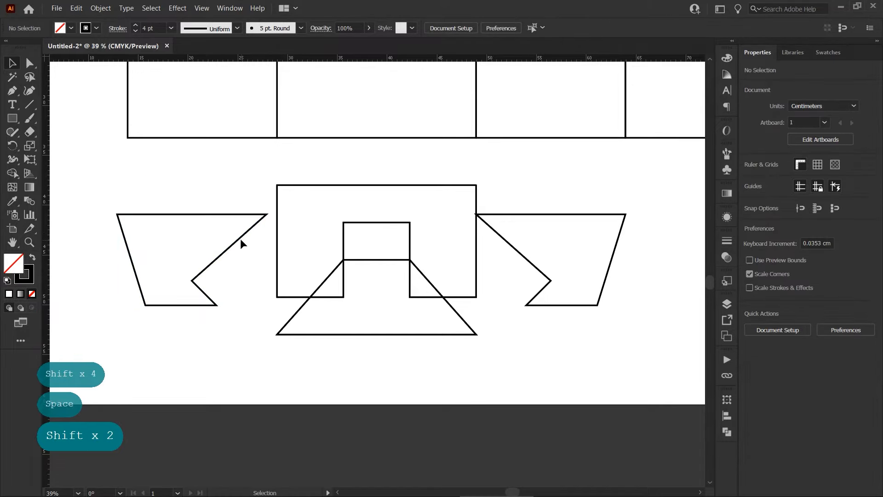
Snap both side flaps to the notched flap's top corners so their long edges line up with its top edge.
left_click_drag(511, 247, 509, 218)
left_click_drag(246, 236, 256, 205)
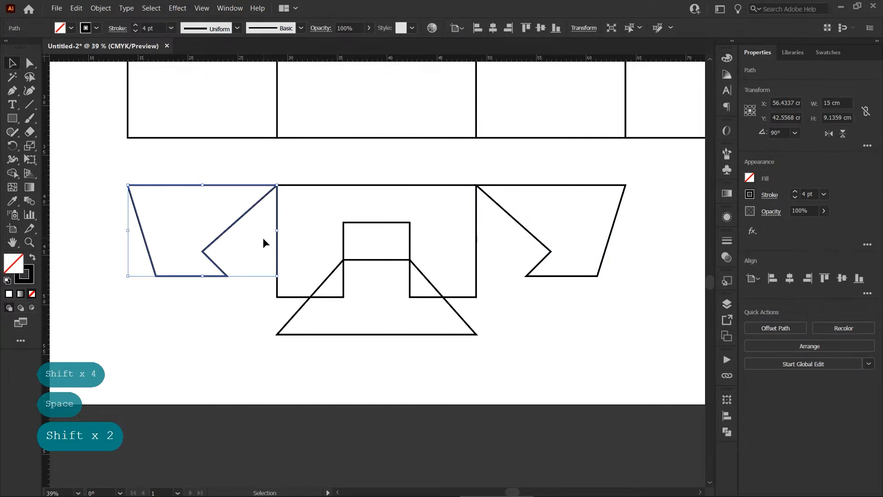
left_click(479, 350)
Rotate the tapered flap 180° and place it beneath the fourth panel, level with the other flaps' top edges.
left_click(476, 335)
left_click_drag(479, 340, 568, 209)
key("space")
left_click(574, 252)
left_click_drag(575, 252, 520, 264)
left_click_drag(431, 259, 483, 305)
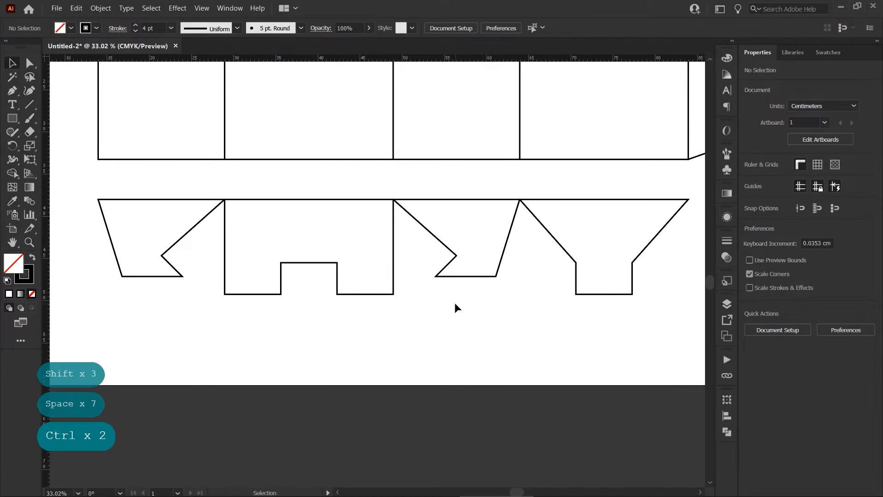
Round the lower corners of both side flaps with Direct Selection.
left_click(29, 63)
left_click_drag(140, 290, 115, 267)
left_click_drag(511, 289, 490, 269)
left_click_drag(432, 267, 432, 267)
left_click_drag(196, 287, 170, 269)
Round the notched flap's two inner lower corners and the tapered flap's tab corners, the latter to about 1.32 cm.
left_click_drag(348, 305, 273, 281)
left_click_drag(647, 310, 529, 287)
left_click_drag(582, 289, 587, 283)
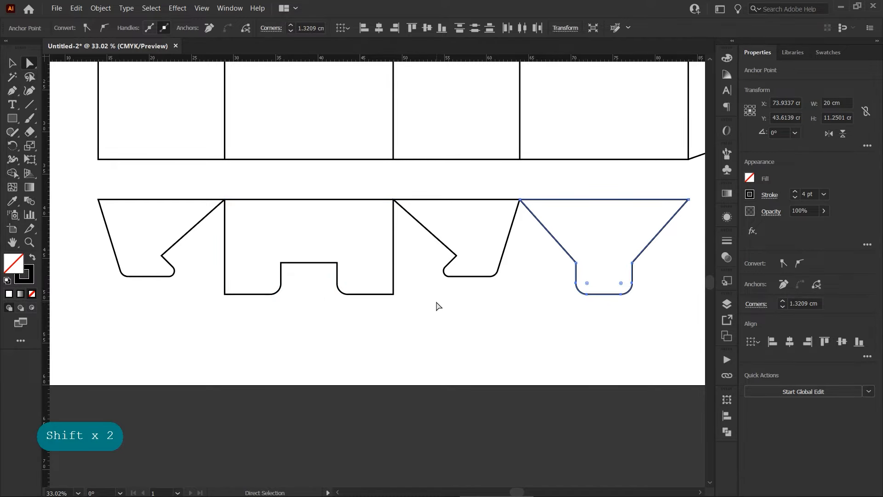
key("v")
left_click(436, 302)
Move all four bottom flaps straight up until they attach to the lower edges of the panels.
left_click_drag(505, 292, 446, 302)
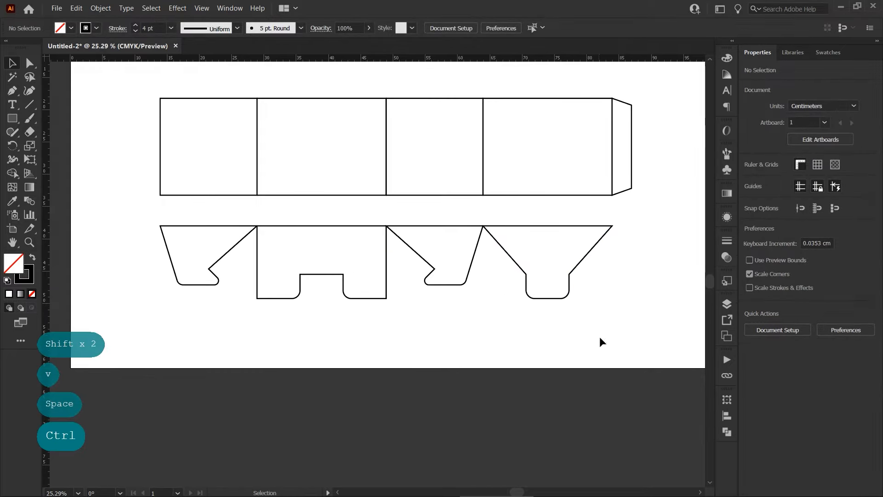
left_click(181, 244)
left_click_drag(221, 258, 219, 227)
left_click(375, 292)
Select the complete dieline and move it straight down about 7 cm on the artboard.
key("space")
left_click_drag(487, 272, 472, 339)
left_click_drag(459, 254, 469, 302)
left_click_drag(93, 161, 630, 414)
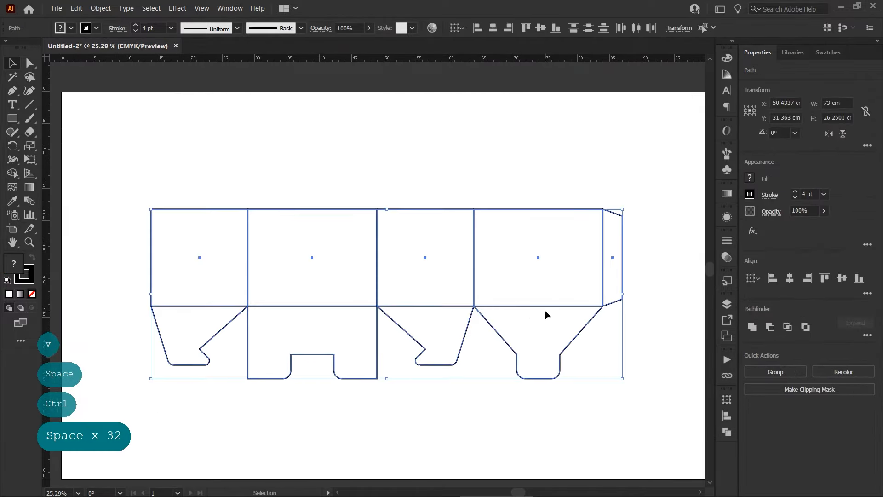
left_click_drag(545, 309, 544, 354)
left_click(438, 219)
Increase the stroke weight of the whole dieline to 5 pt.
key("space")
left_click_drag(436, 222, 442, 192)
left_click_drag(390, 241, 410, 284)
left_click_drag(382, 179, 374, 178)
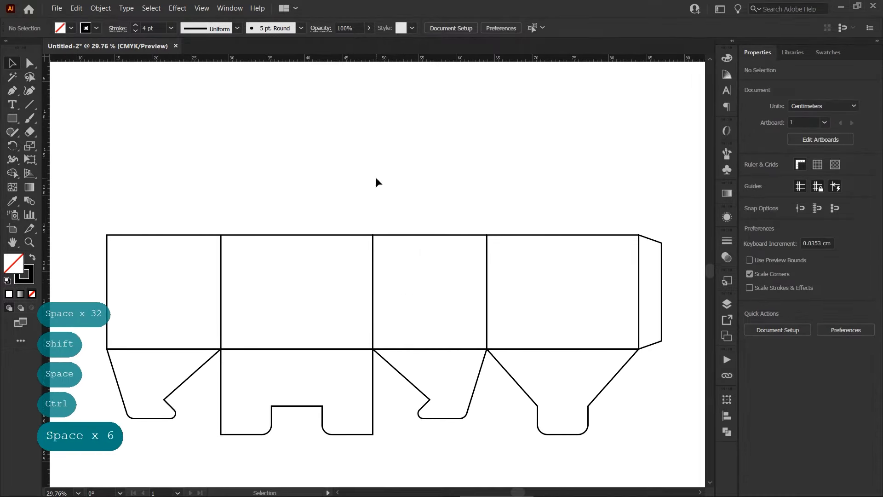
left_click_drag(154, 178, 647, 451)
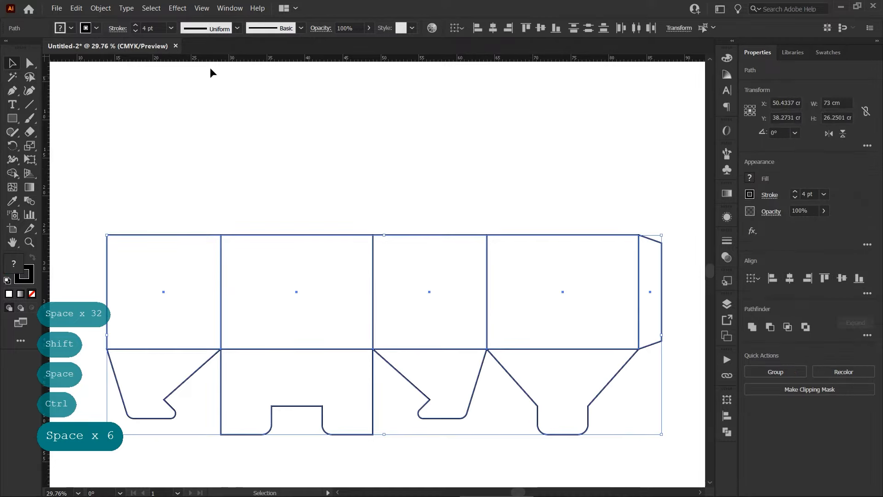
left_click(136, 25)
left_click(241, 153)
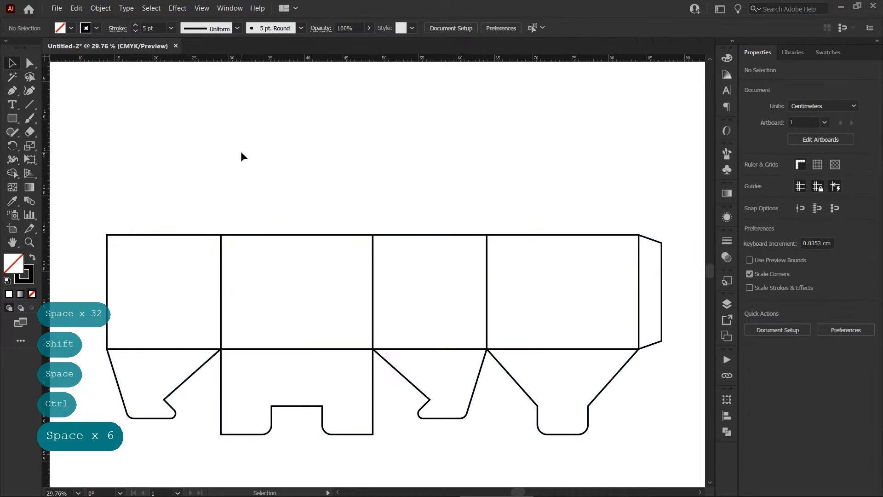
Copy the second panel directly above itself and reduce the copy's height to 7.5 cm.
left_click_drag(263, 152, 261, 160)
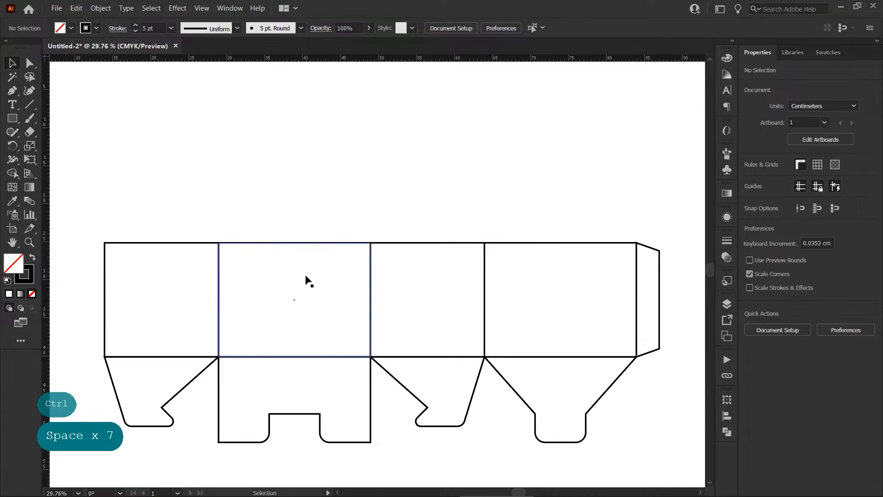
left_click_drag(317, 310, 329, 197)
left_click_drag(295, 128, 294, 186)
left_click(417, 194)
key("space")
left_click_drag(416, 187, 437, 199)
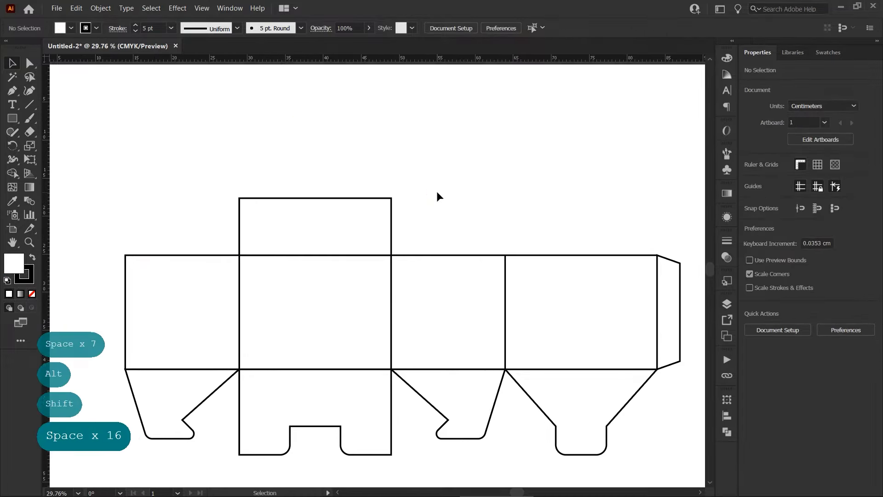
Stack a copy of the 20 × 7.5 cm rectangle directly on top of the first one.
key("space")
left_click_drag(341, 160, 404, 176)
key("ctrl+space")
left_click_drag(281, 164, 363, 220)
mouse_move(426, 209)
left_mouse_down()
mouse_move(410, 161)
mouse_move(396, 229)
left_mouse_up()
left_click_drag(430, 320, 436, 220)
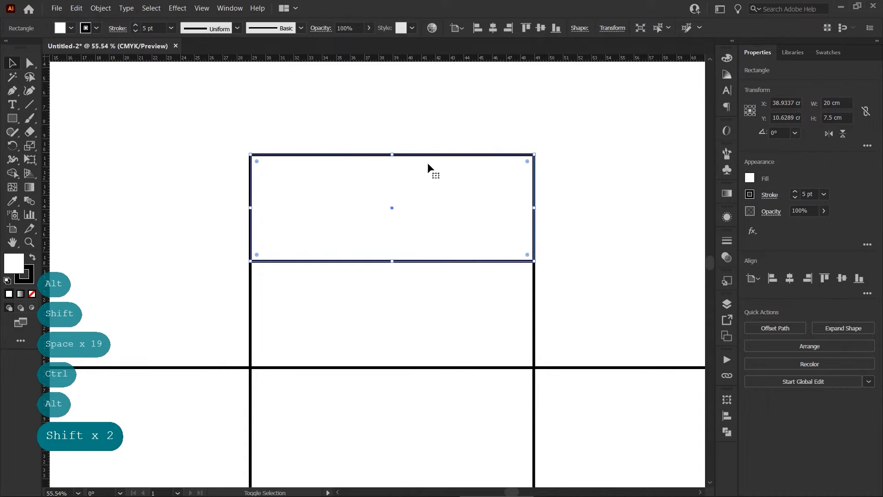
left_click(400, 113)
Copy the uppermost rectangle sideways, set the copy's width to 3 cm, and shift it toward the rectangle's side edge.
left_click_drag(335, 197, 268, 197)
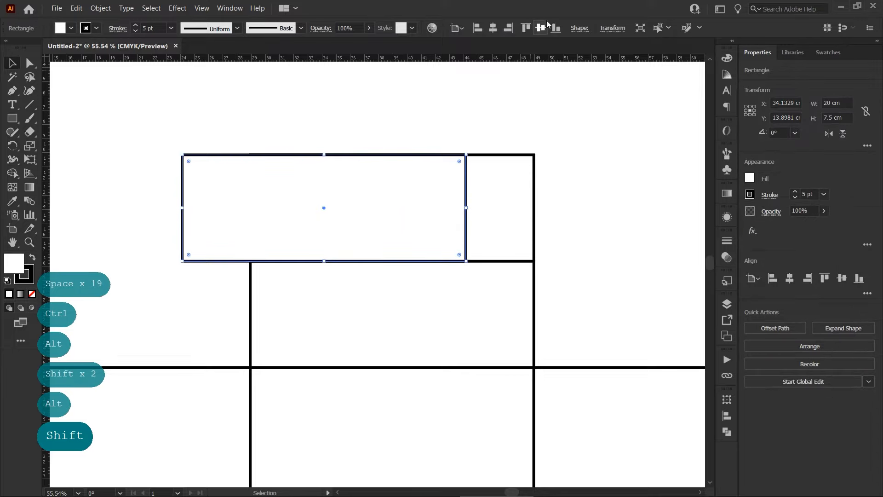
left_click(606, 31)
left_click(583, 47)
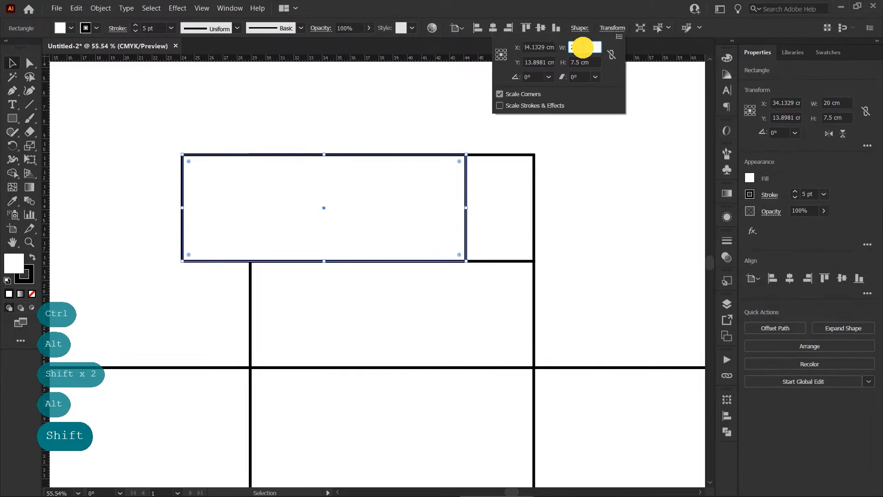
type("3")
key("Return")
left_click_drag(320, 179, 280, 180)
Remove the fill from the uppermost rectangle and its 3 cm wide copy, and move the narrow copy out beside it.
left_click_drag(216, 123, 428, 296)
left_click(32, 294)
left_click(185, 184)
left_click_drag(293, 215, 214, 214)
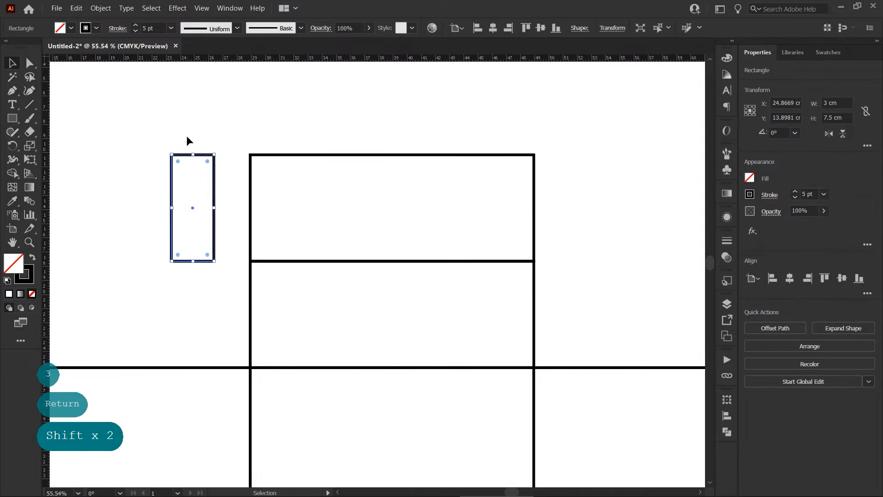
Fully round the two upper corners of the 3 cm wide rectangle.
left_click(30, 64)
left_click_drag(212, 155, 251, 194)
left_click(12, 63)
left_click(166, 84)
Place the rounded strip inside the uppermost 20 × 7.5 cm rectangle at its left edge and copy it to the right edge.
key("shift")
left_click(306, 104)
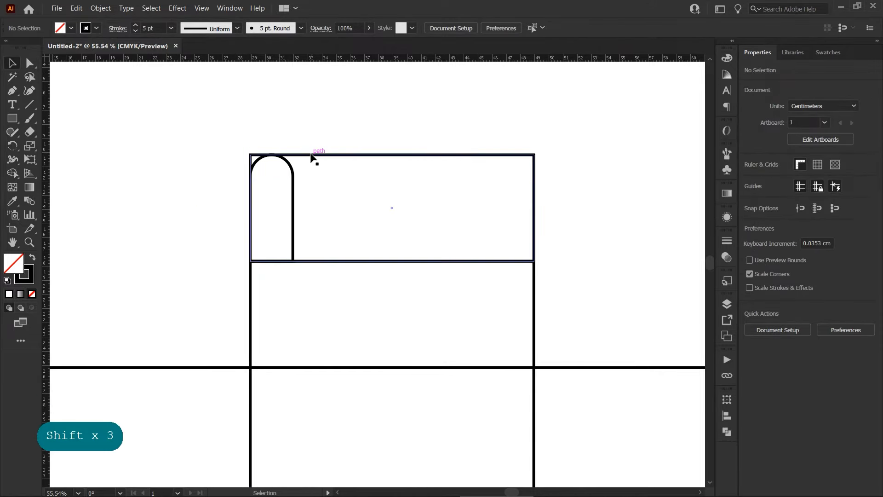
left_click_drag(293, 191, 533, 189)
Narrow the uppermost rectangle symmetrically to 14 cm so it fits between the two rounded strips.
left_click(452, 152)
left_click(449, 155)
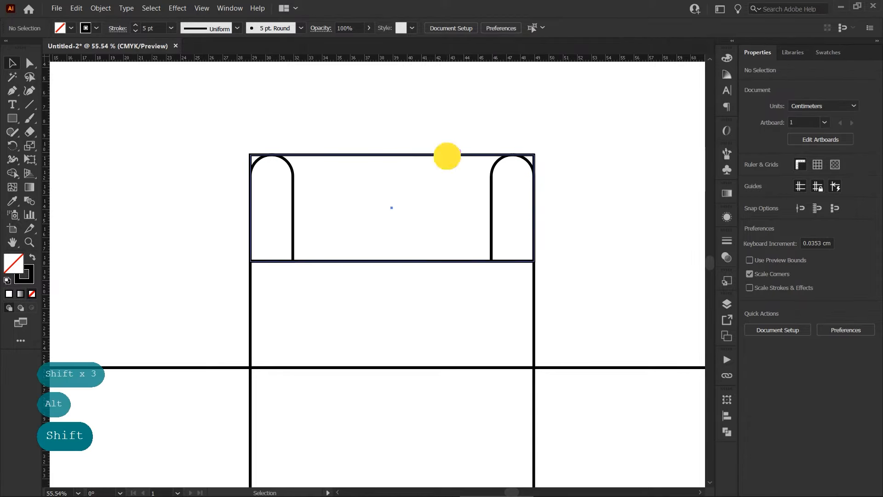
left_click_drag(533, 208, 492, 218)
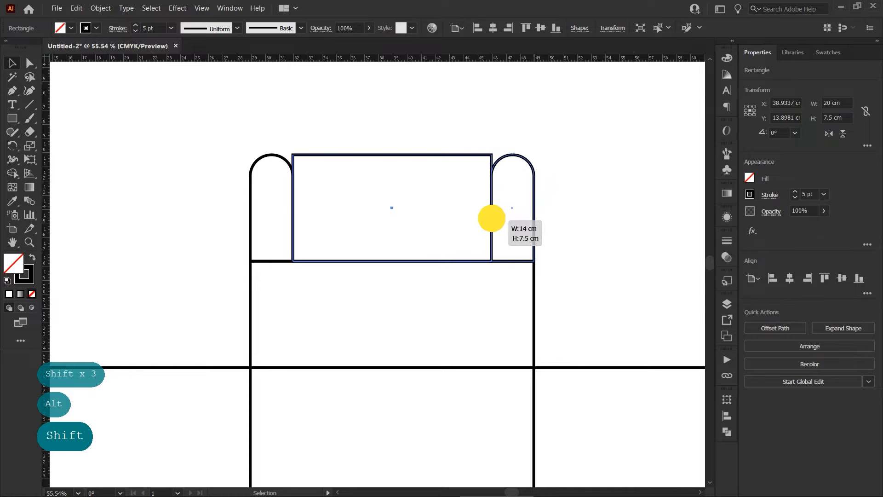
left_click_drag(491, 218, 492, 218)
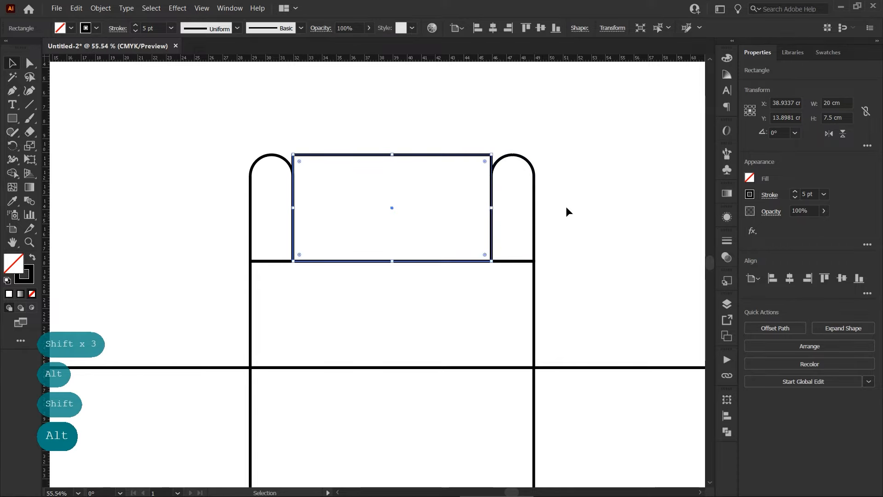
left_click(589, 197)
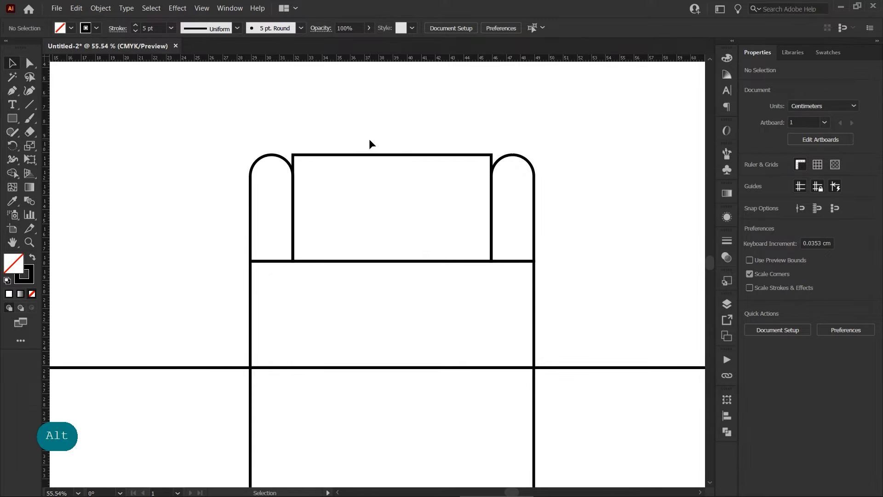
Lower the 14 cm wide rectangle's upper edge to the start of the strips' rounding, making it 6 cm high.
left_click_drag(358, 138, 384, 175)
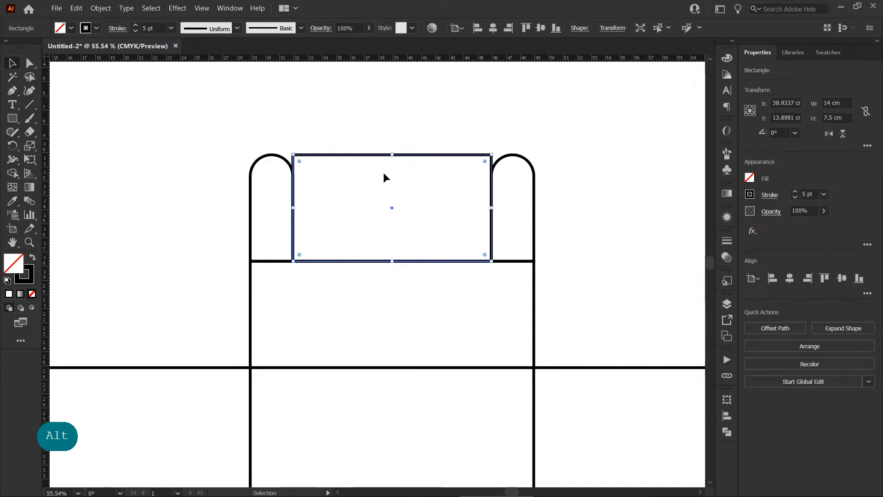
left_click_drag(293, 154, 293, 177)
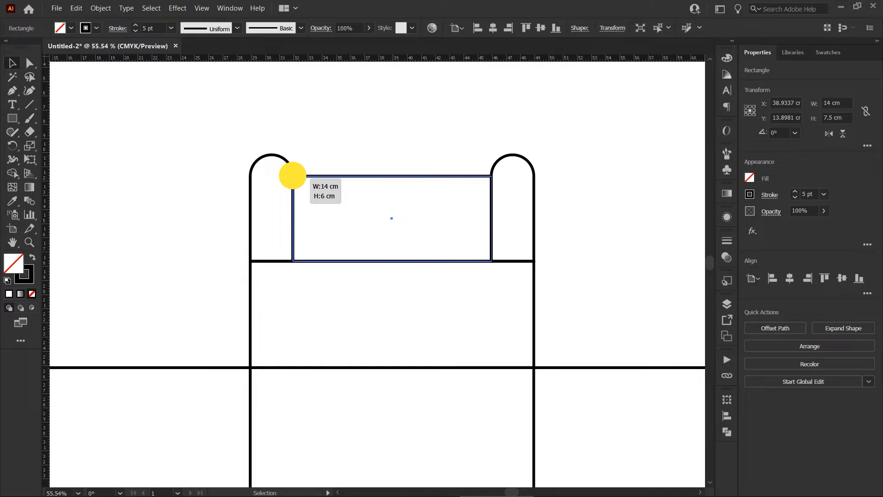
left_click(348, 126)
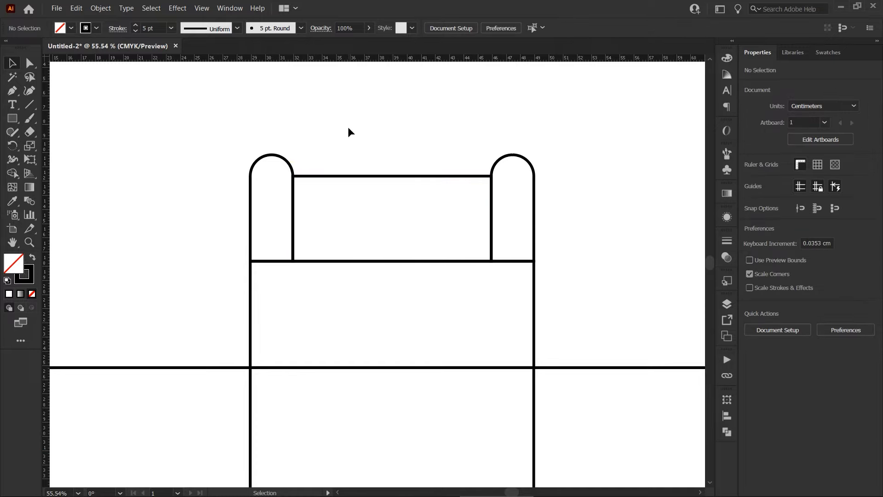
Draw a diagonal line from the left strip's lower outer corner to the inner rectangle's upper corner and extend it to 7.5 cm high.
left_click(13, 91)
left_click(250, 261)
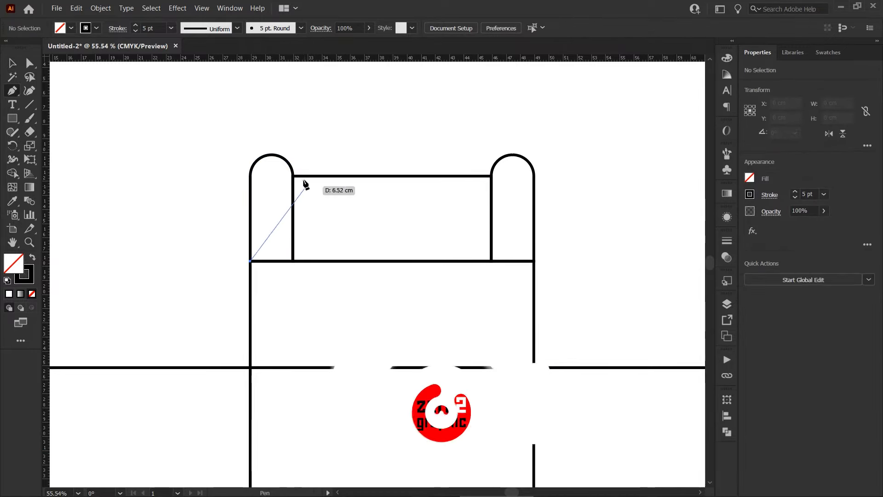
left_click(293, 176)
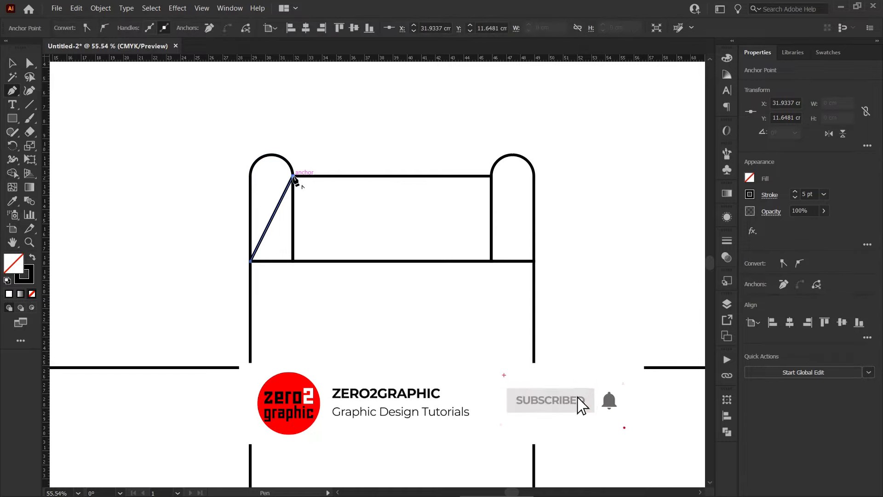
left_click(12, 63)
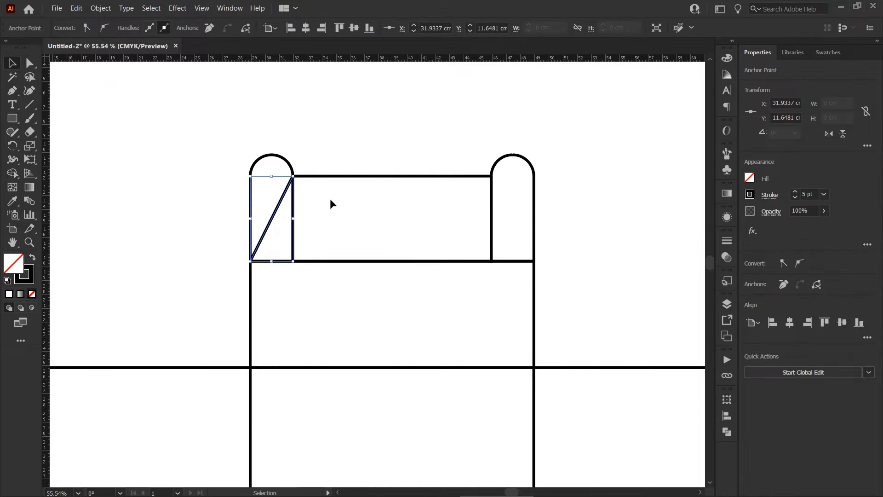
left_click_drag(293, 176, 403, 155)
Copy the diagonal line sideways and reflect the copy across the vertical axis.
left_click(352, 147)
left_click(302, 161)
right_click(401, 156)
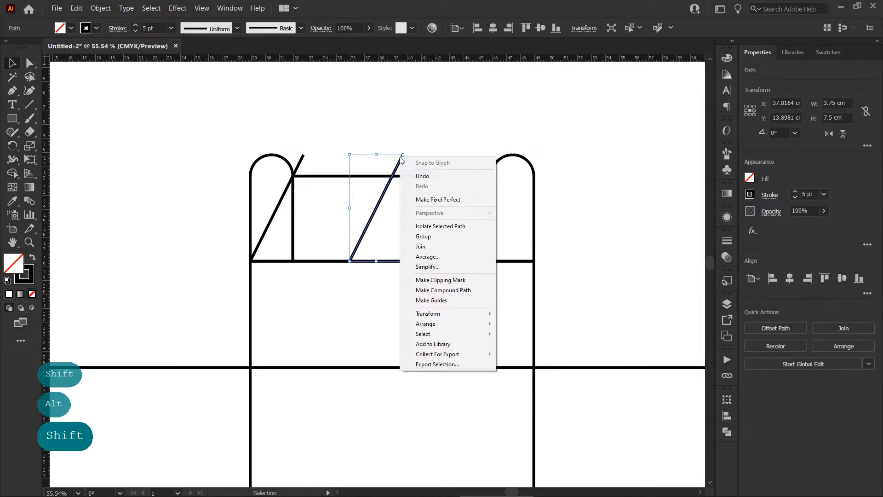
mouse_move(453, 315)
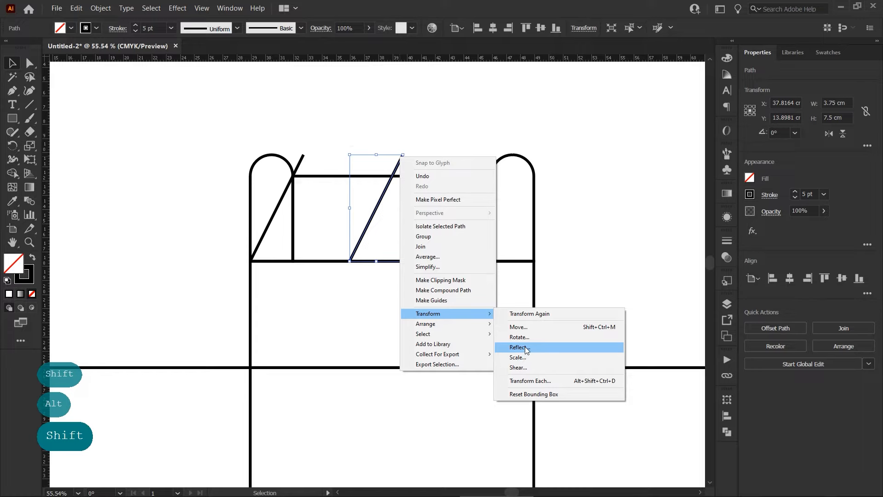
left_click(526, 346)
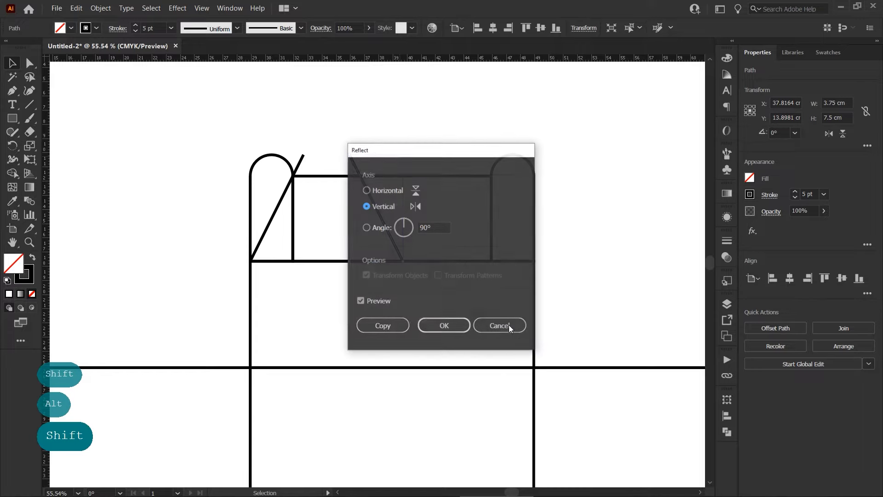
left_click(444, 325)
Move the reflected line so its lower end meets the right strip's lower outer corner.
left_click(406, 264)
left_click_drag(405, 260, 534, 260)
left_click(551, 260, "ctrl+space")
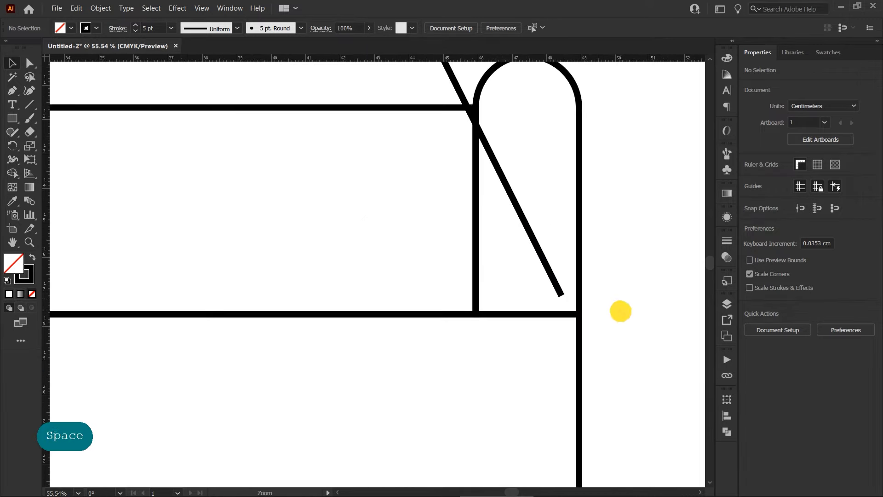
left_click_drag(562, 296, 581, 315)
left_click(613, 315)
left_click_drag(532, 181, 475, 225)
left_click_drag(369, 116, 373, 130)
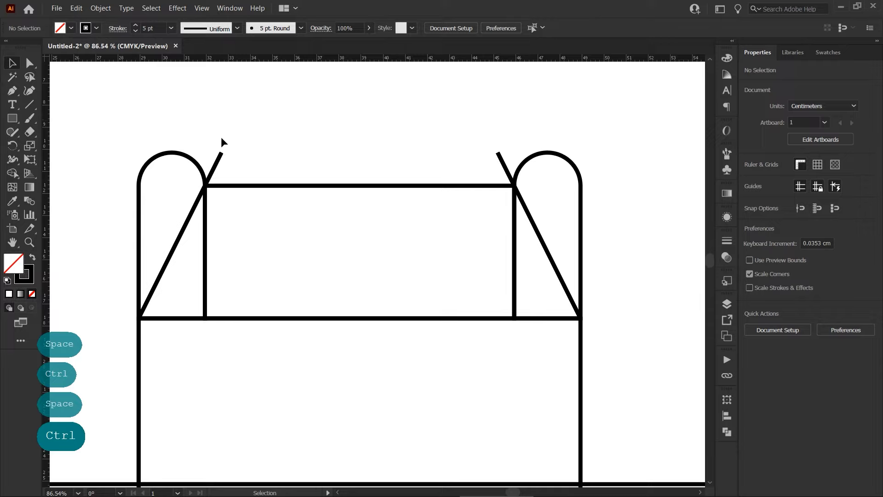
Join the two diagonal lines at both their upper and lower ends into a closed trapezoid.
left_click(219, 158)
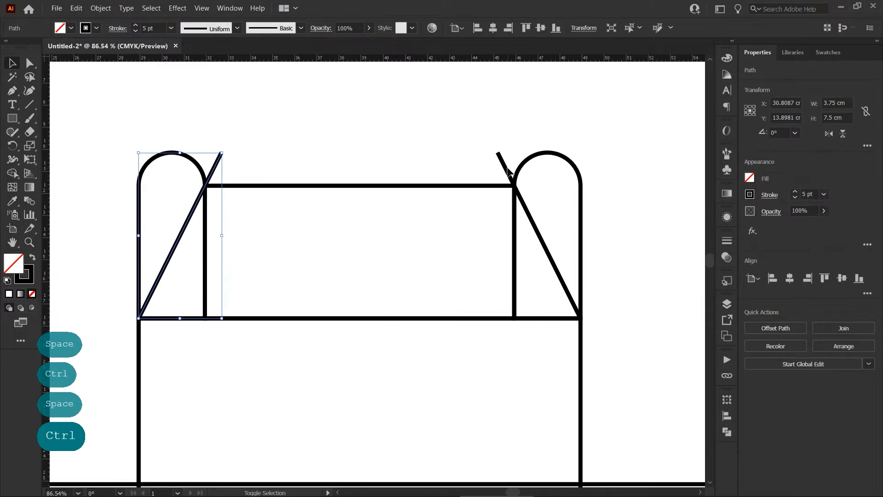
left_click(506, 168, "shift")
right_click(307, 150)
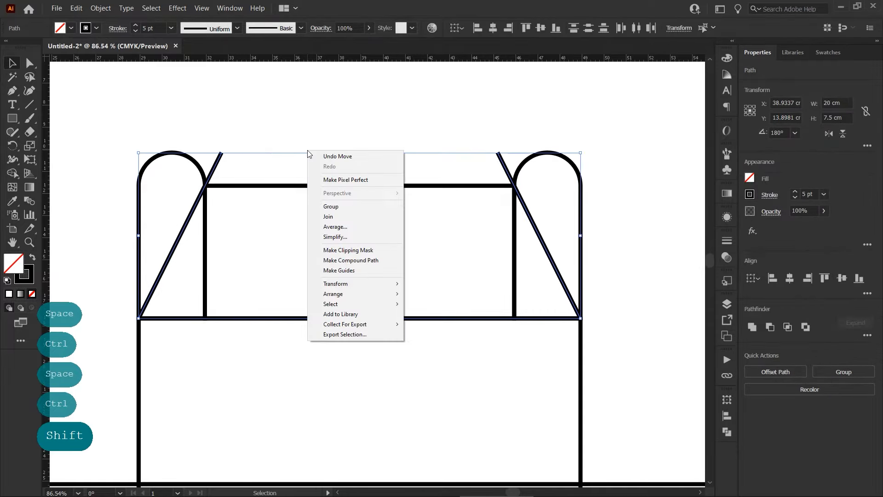
left_click(338, 217)
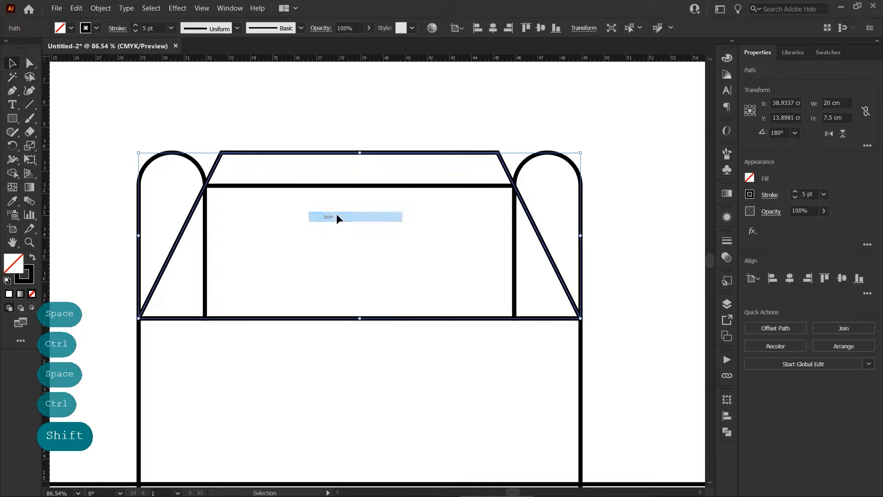
right_click(351, 151)
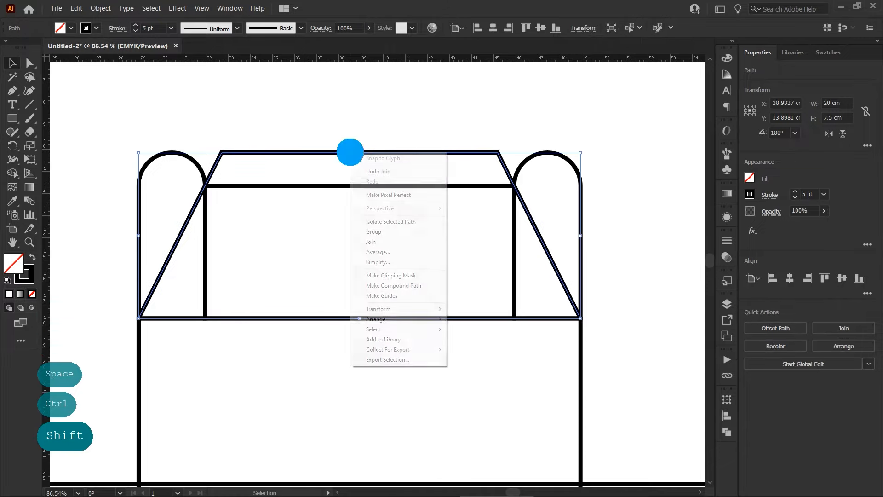
left_click(384, 242)
left_click(353, 127)
Delete the 14 × 6 cm rectangle inside the trapezoid.
left_click_drag(383, 191, 359, 188)
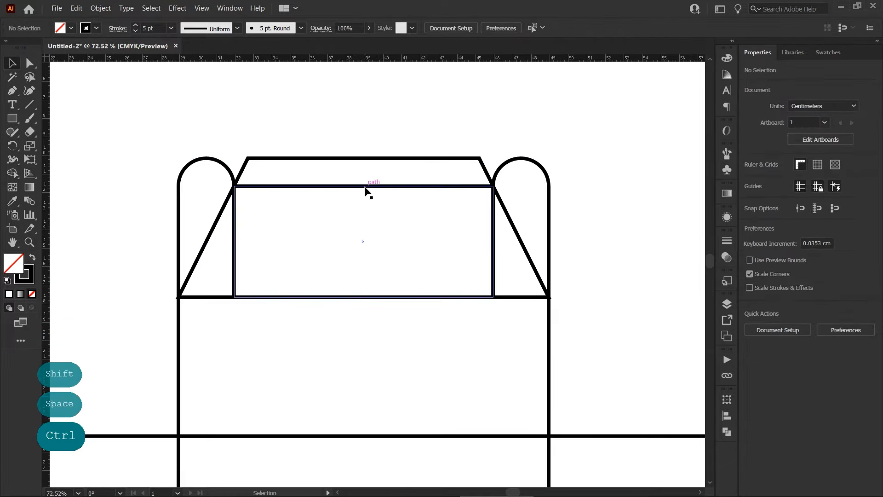
left_click(365, 186)
key("Delete")
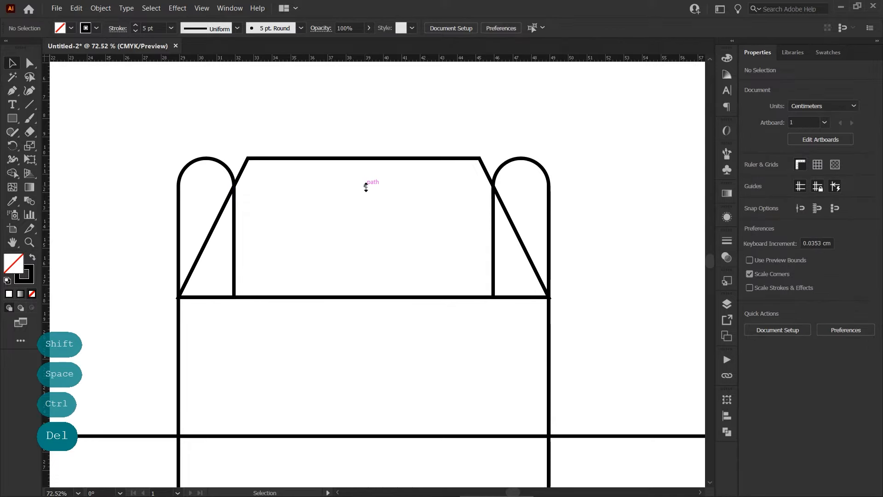
Merge the trapezoid and both rounded strips into one flap outline with the Shape Builder tool.
left_click_drag(380, 203, 378, 203)
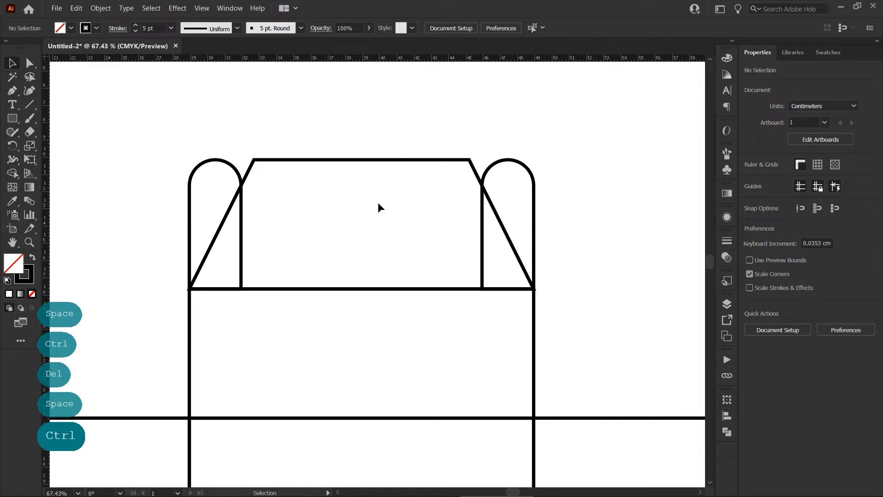
left_click_drag(217, 125, 543, 216)
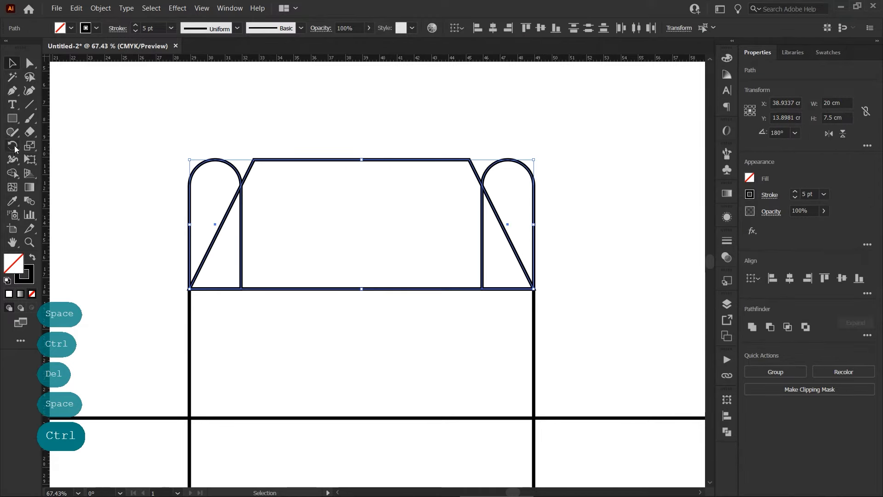
left_click(13, 173)
mouse_move(211, 186)
left_mouse_down()
mouse_move(460, 229)
mouse_move(506, 211)
left_mouse_up()
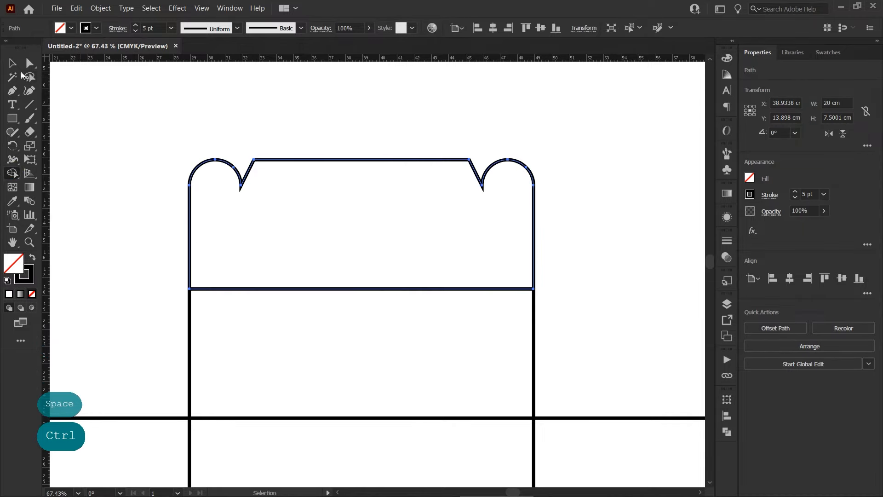
left_click(12, 63)
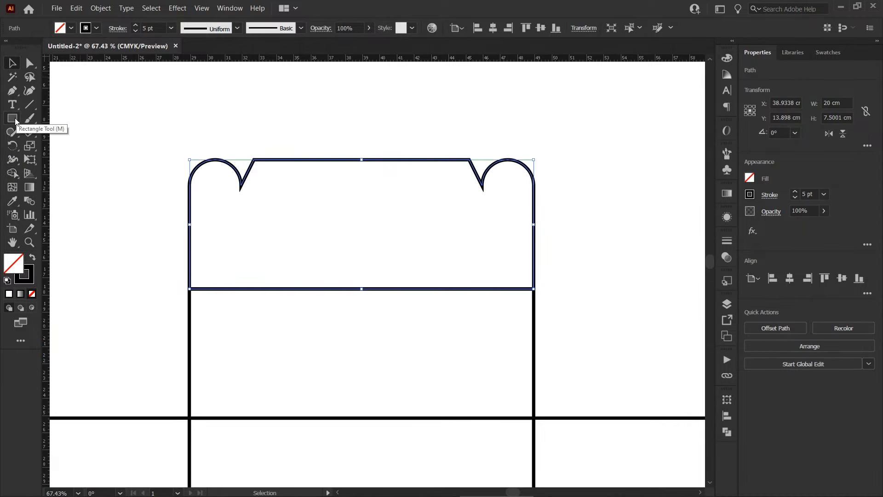
Round the two upper corners of the flap's middle section to a radius of about 1.33 cm.
left_click(28, 63)
left_click(335, 154)
left_click(467, 163)
left_click_drag(464, 168, 460, 186)
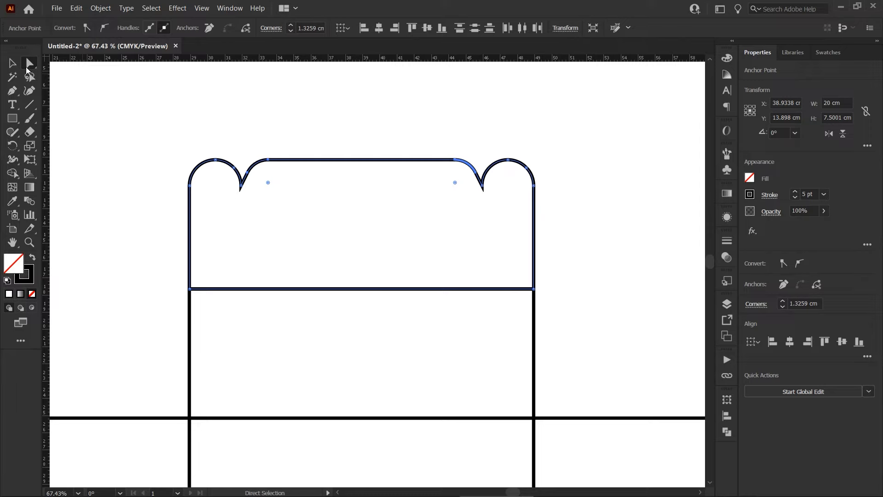
left_click(12, 63)
left_click(280, 115)
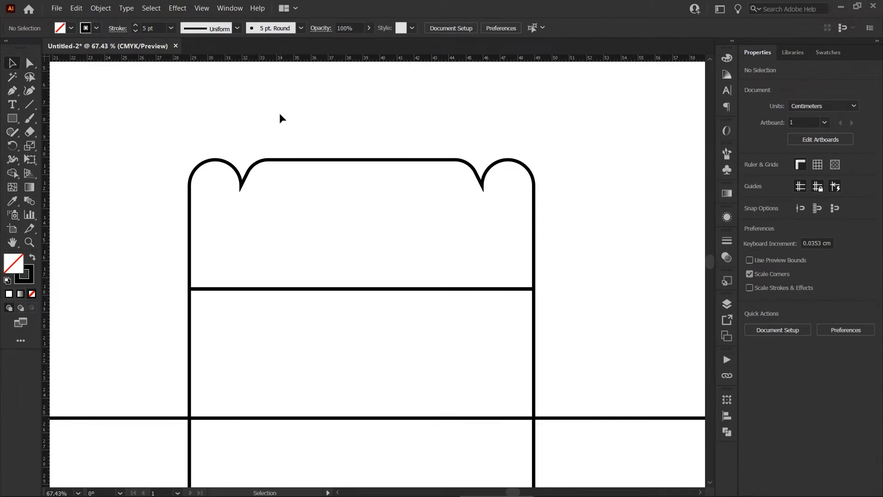
Draw a rectangle about 4.5 cm high inside the flap and widen it to 14 cm, spanning from notch to notch.
left_click(14, 119)
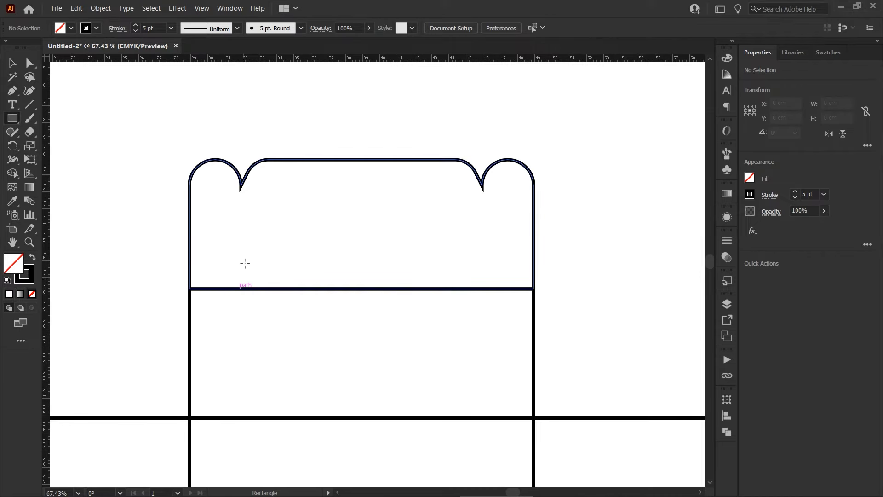
left_click_drag(241, 184, 470, 262)
left_click(12, 63)
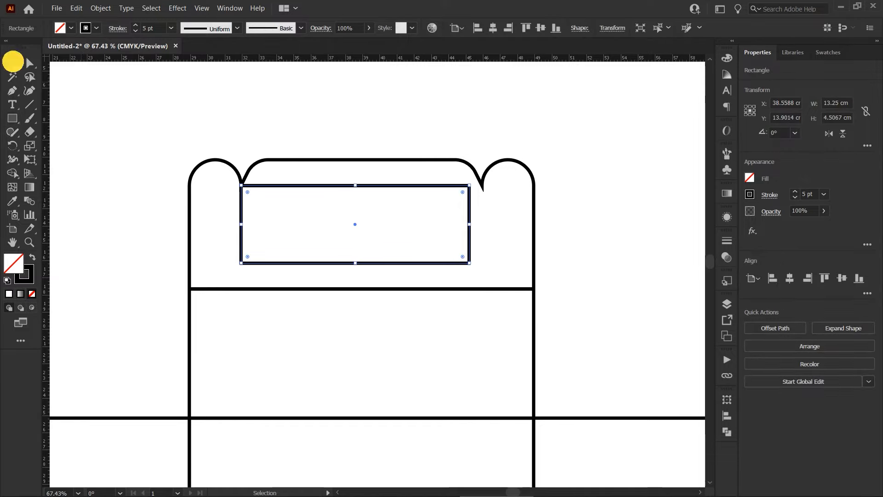
left_click_drag(470, 226, 481, 191)
left_click_drag(402, 266, 403, 279)
Set the inner rectangle's height to 4 cm and move it straight down onto the flap's base line.
left_click(612, 29)
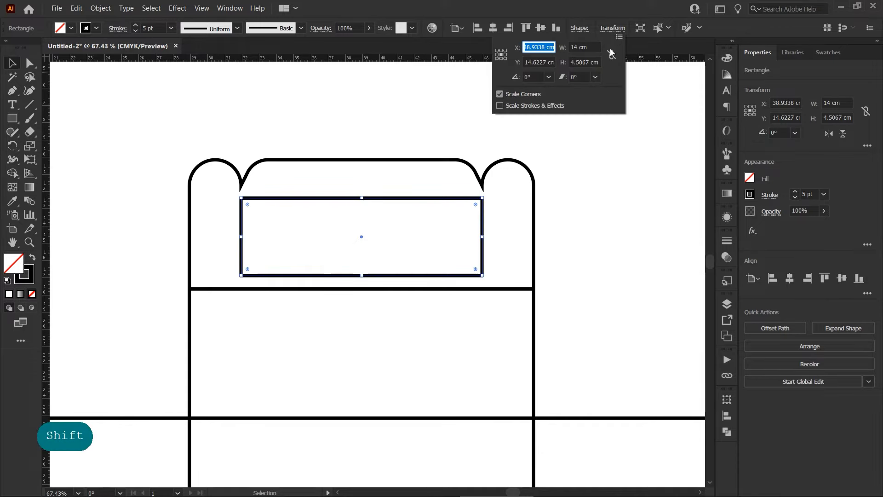
left_click(580, 62)
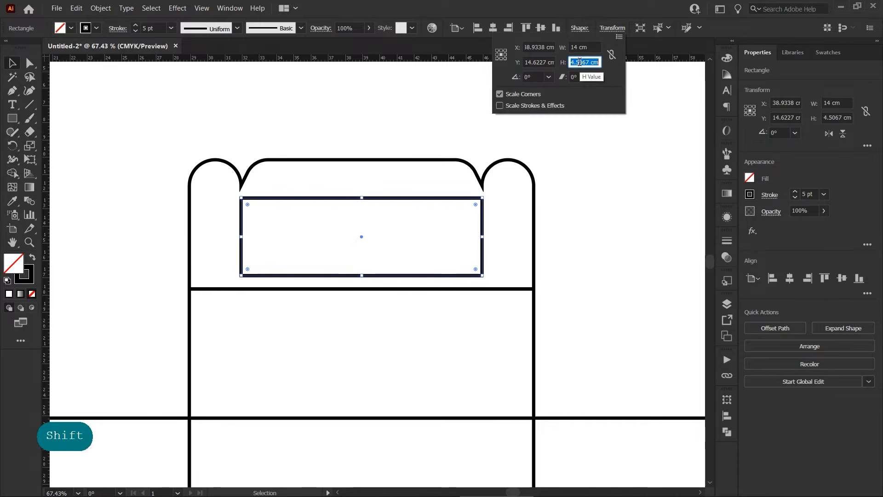
type("4")
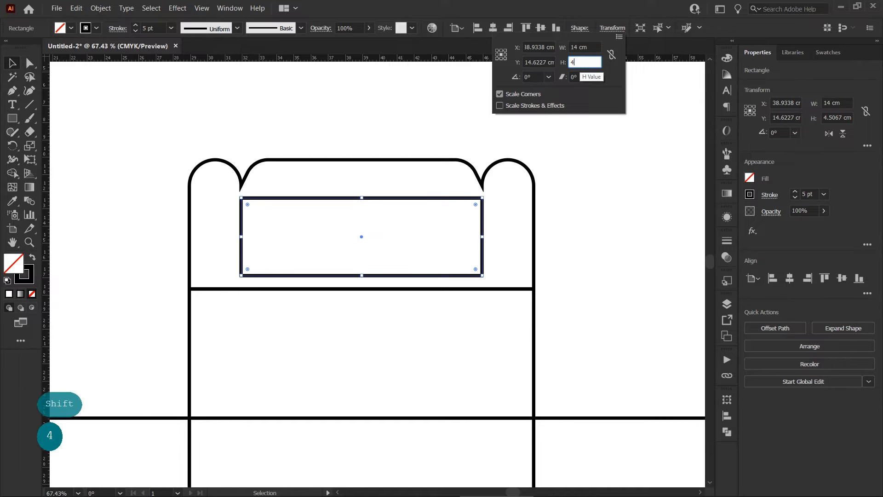
key("Return")
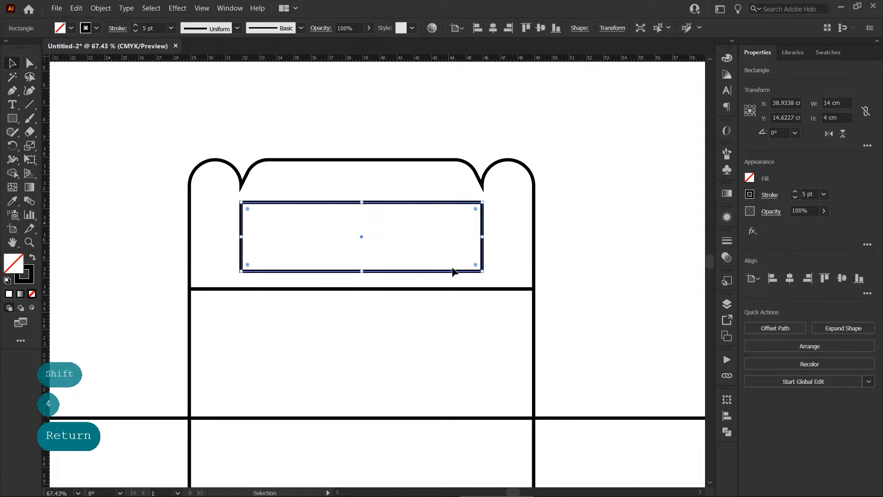
left_click_drag(452, 275, 451, 290)
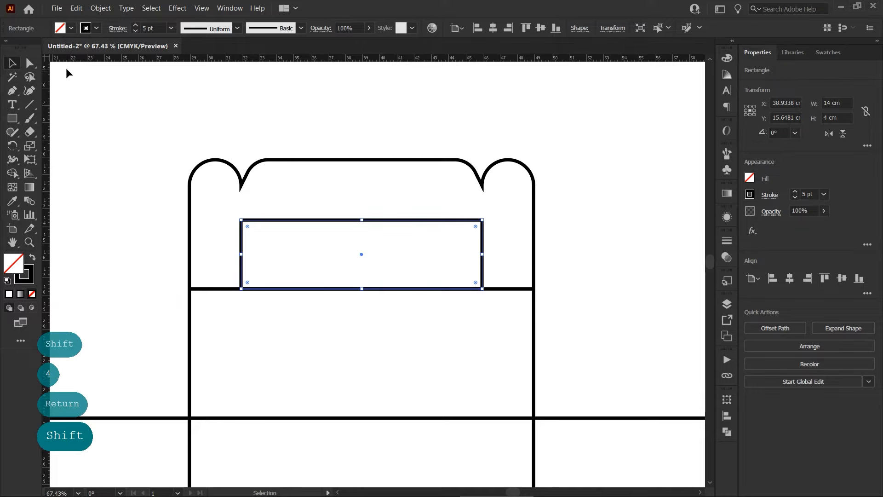
Round the two upper corners of the inner rectangle to a radius of about 1.47 cm.
left_click(30, 62)
left_click_drag(221, 201, 464, 259)
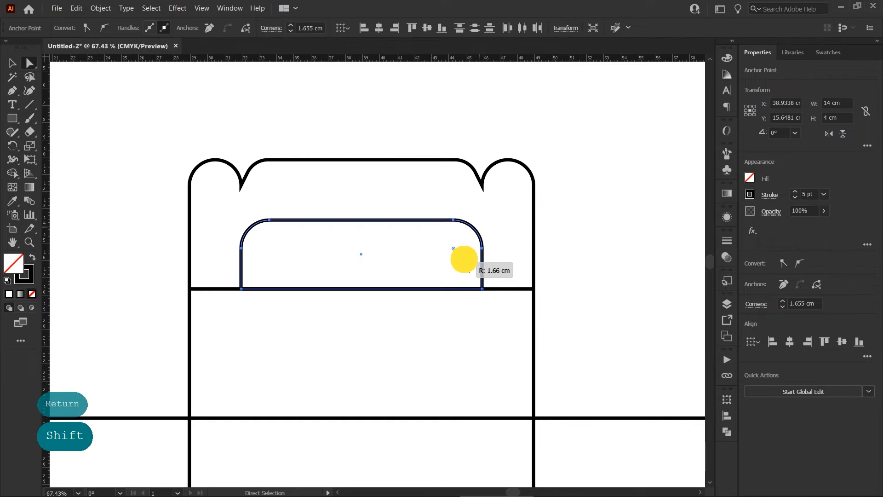
left_click_drag(464, 259, 459, 250)
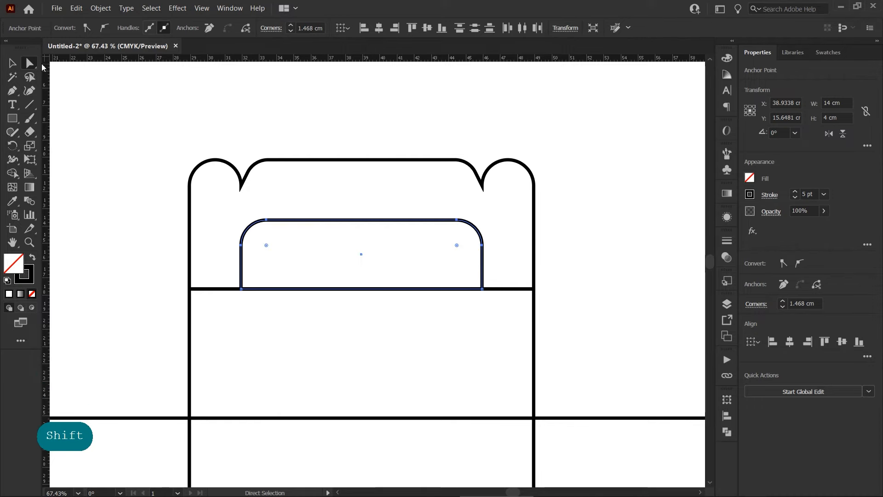
left_click(13, 63)
left_click(501, 180)
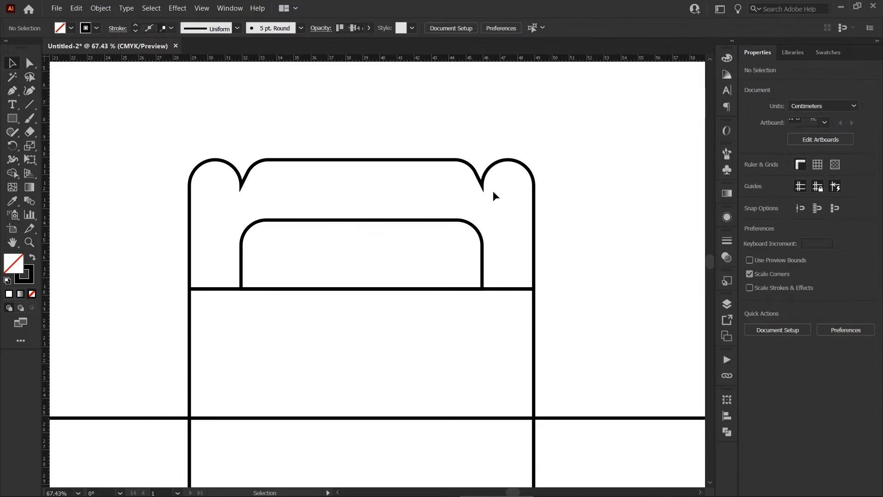
Set the width of the rounded handle rectangle to 12 cm.
left_click(464, 223)
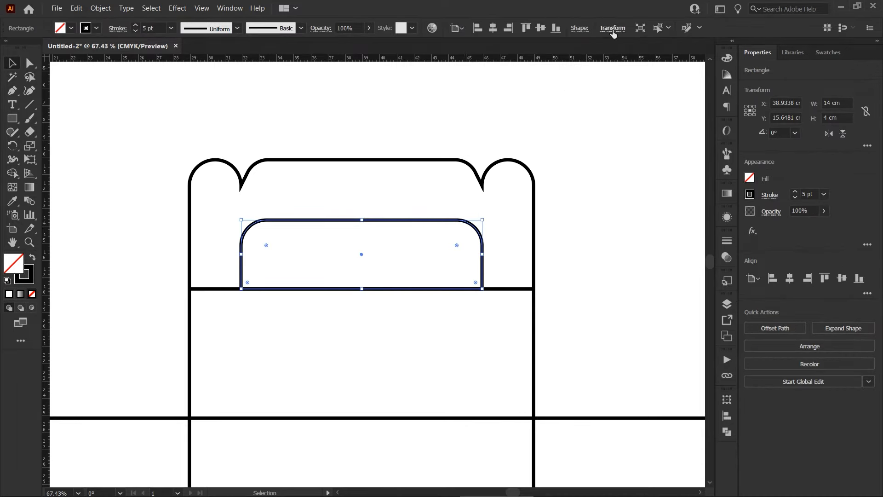
left_click(613, 29)
left_click(564, 47)
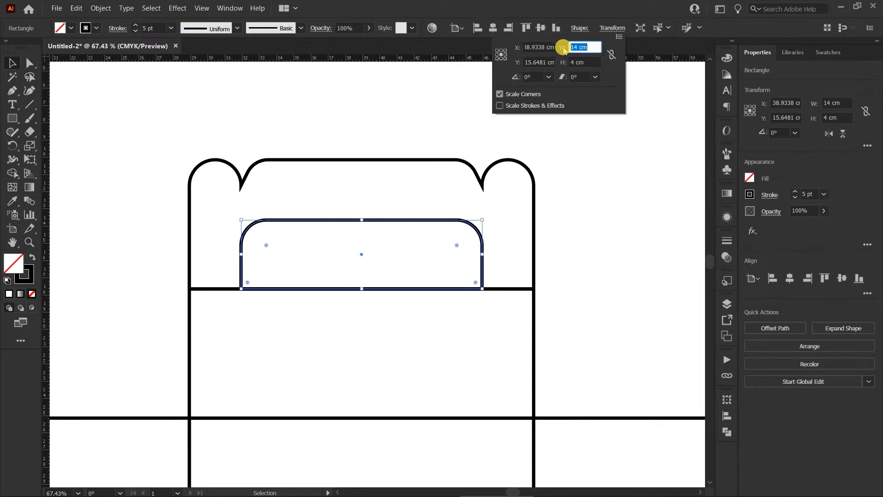
type("12")
key("Return")
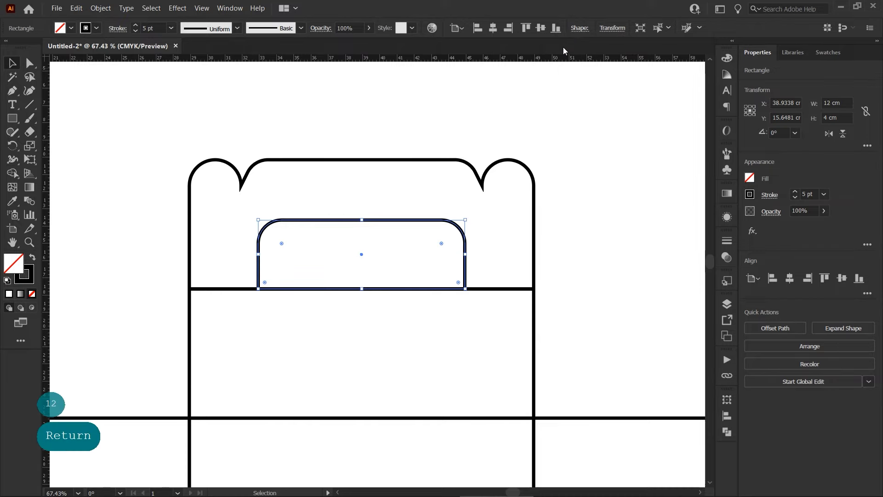
left_click(577, 240)
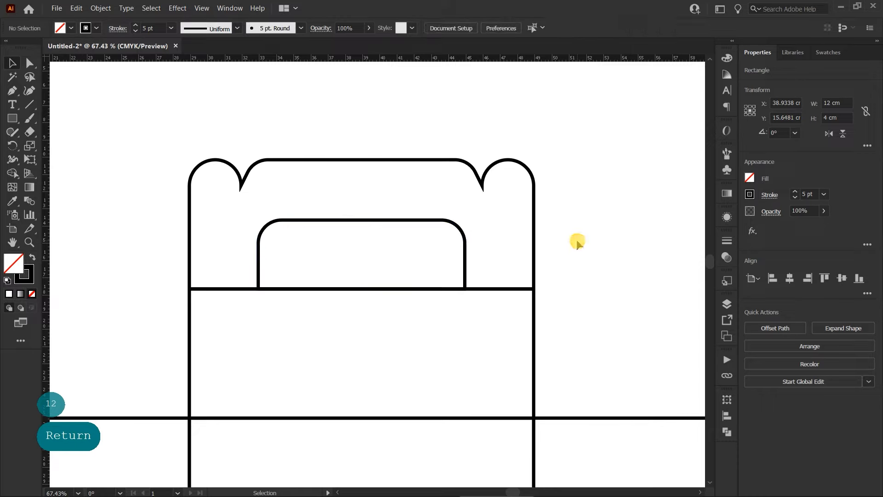
Draw a triangle about 8.26 cm wide with the Polygon tool and stretch it upward past the handle flap's upper edge.
left_click_drag(380, 207, 357, 215)
left_click_drag(290, 229, 421, 212)
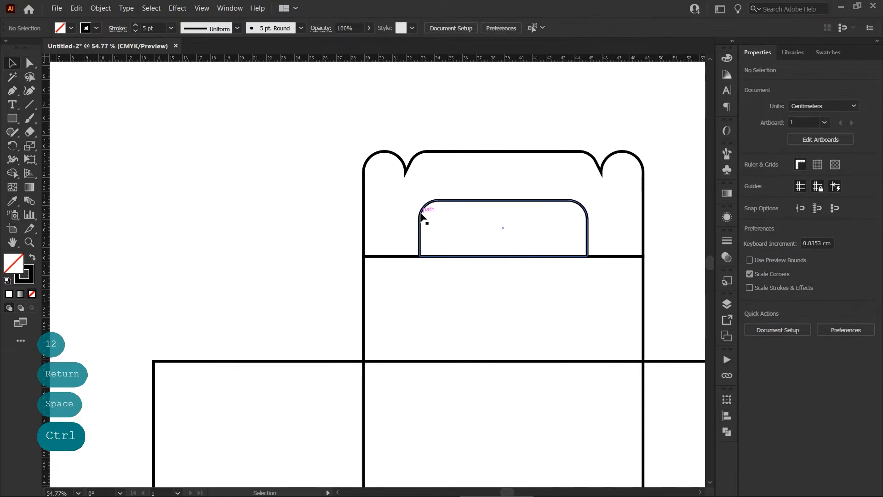
left_click_drag(12, 118, 64, 158)
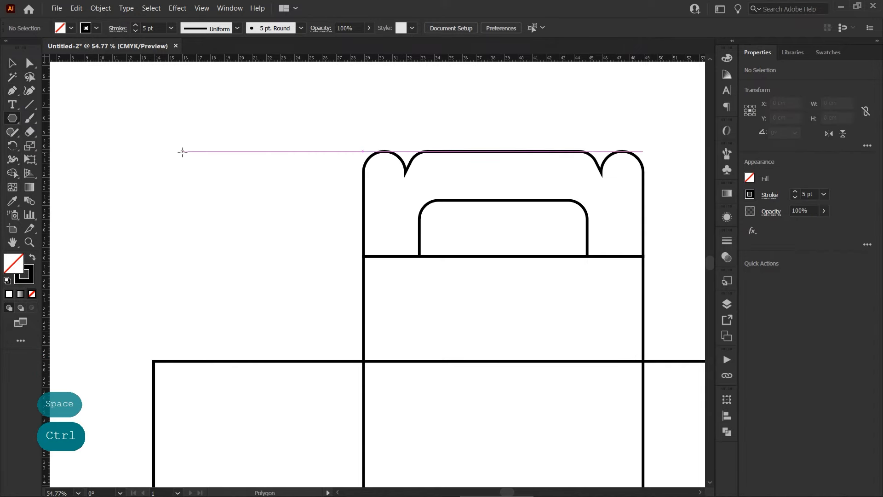
left_click_drag(158, 120, 384, 258)
left_click(12, 64)
left_click_drag(348, 156, 349, 127)
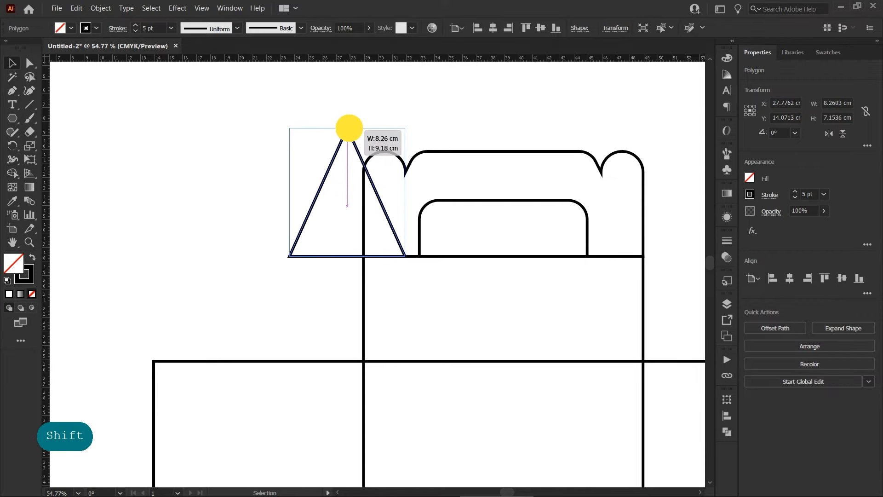
left_click_drag(349, 128, 350, 118)
Fit the triangle's base to the side panel's 15 cm width and place the triangle over the handle flap's base line.
left_click_drag(308, 199, 183, 290)
left_click_drag(268, 291, 441, 199)
left_click(401, 110)
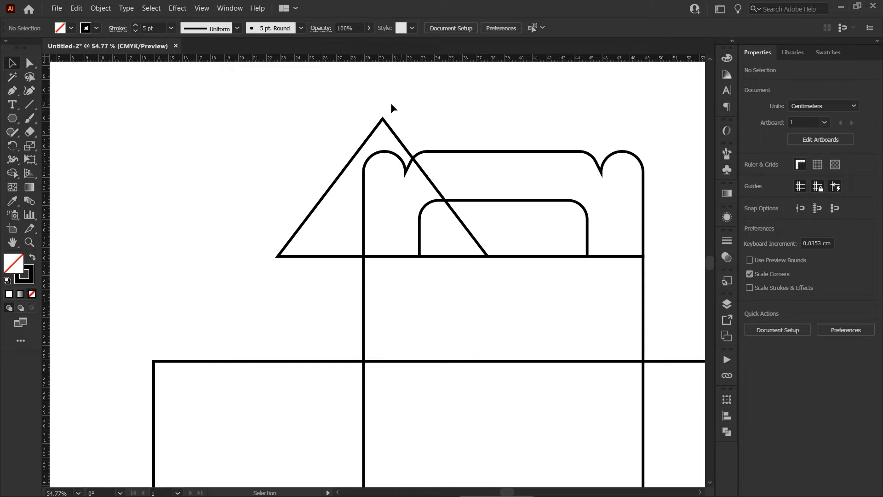
Round the triangle's apex to a radius of about 2.07 cm.
left_click(31, 64)
left_click(383, 119)
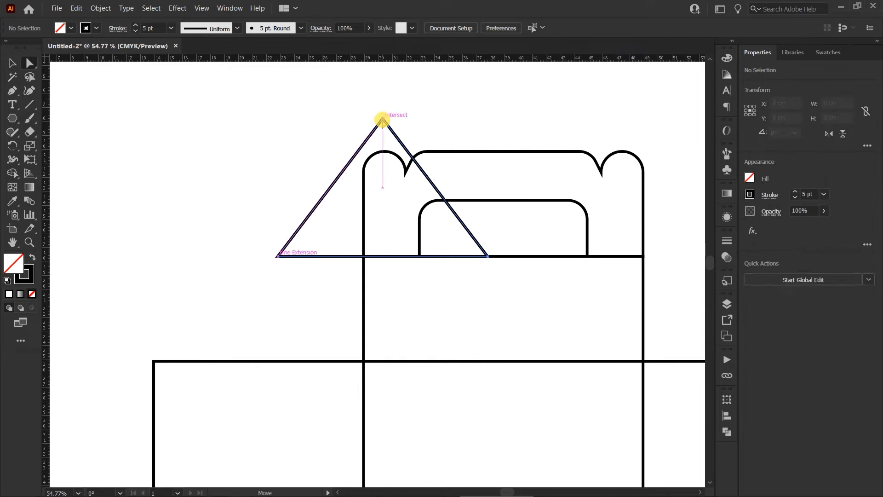
left_click_drag(383, 128, 387, 171)
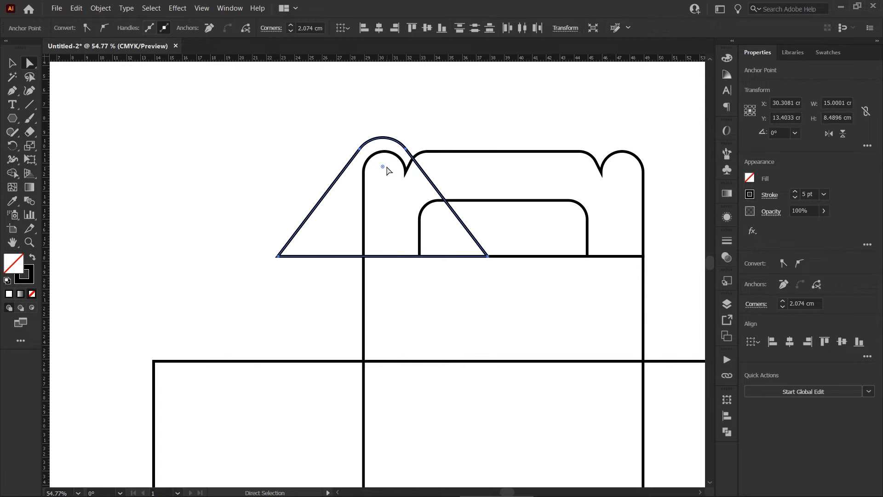
left_click(11, 64)
left_click(431, 95)
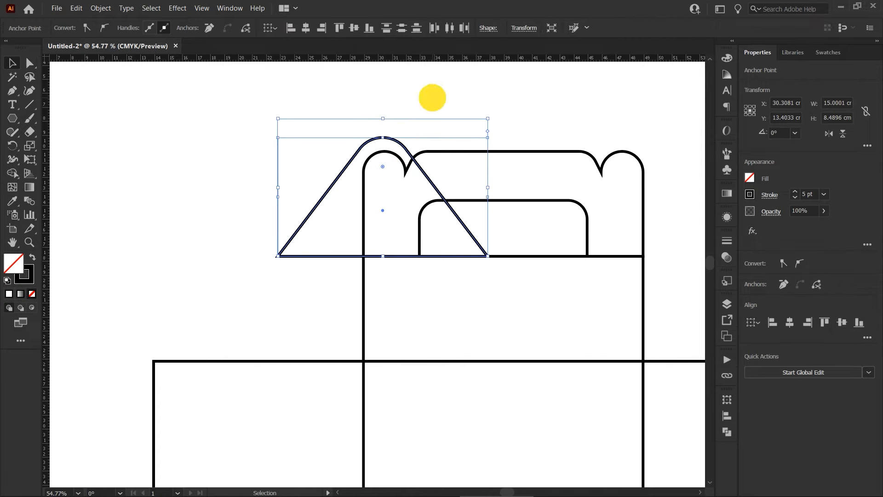
Move the rounded triangle onto the upper edge of the 15 cm side panel and stretch it slightly taller.
left_click_drag(434, 178, 304, 282)
left_click(310, 178)
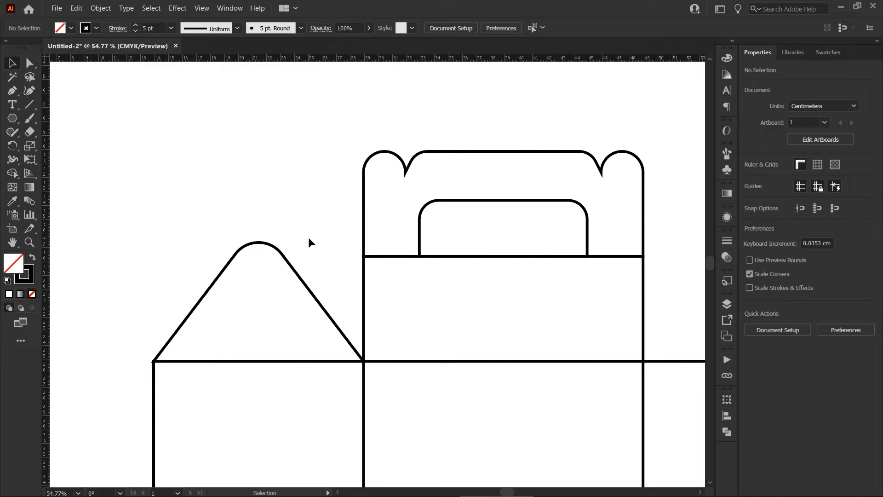
left_click(253, 282)
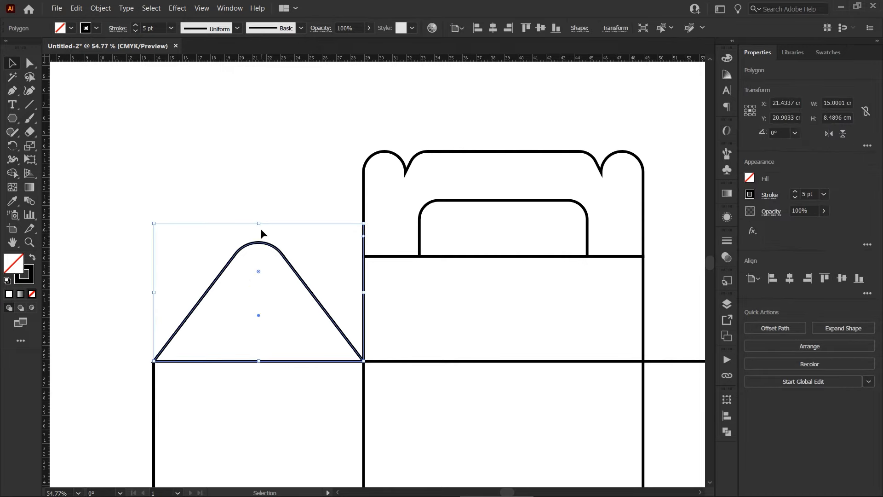
left_click_drag(261, 224, 261, 211)
left_click(276, 160)
Draw a narrow rectangle 7.5 cm high and about 1.71 cm wide, and centre it on the triangular flap's base.
left_click_drag(14, 119, 46, 116)
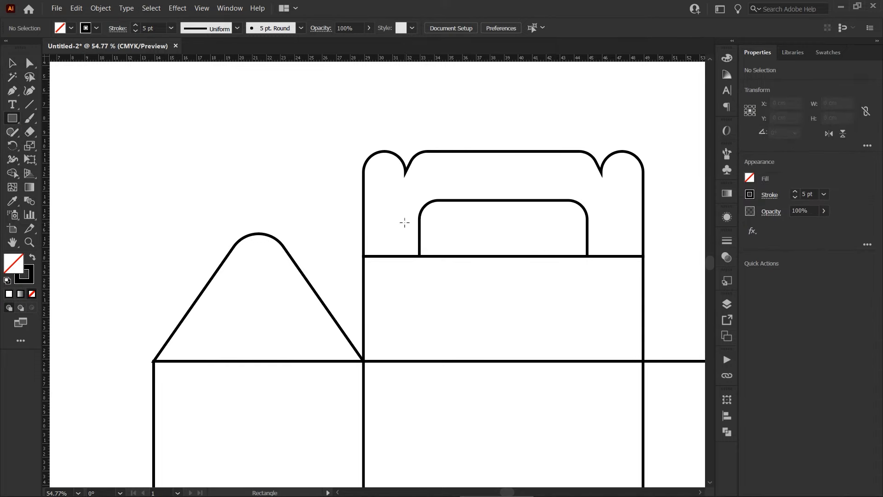
left_click_drag(377, 256, 401, 359)
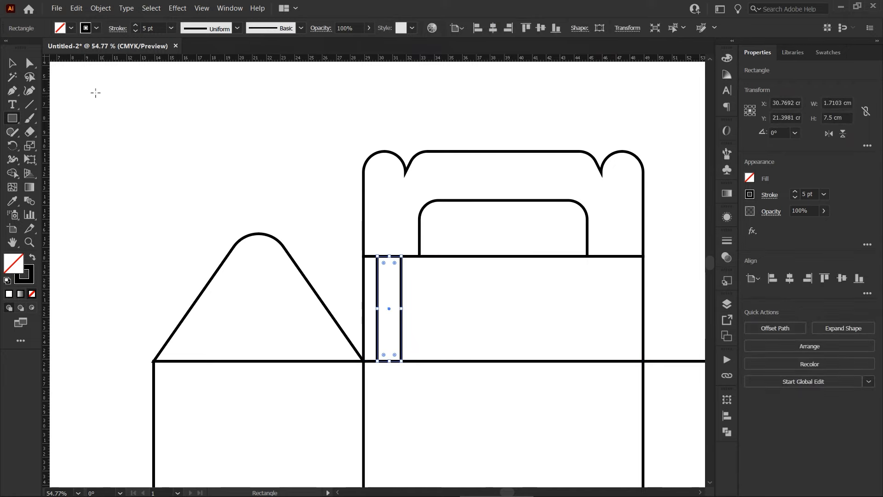
left_click(19, 67)
left_click_drag(401, 327, 271, 327)
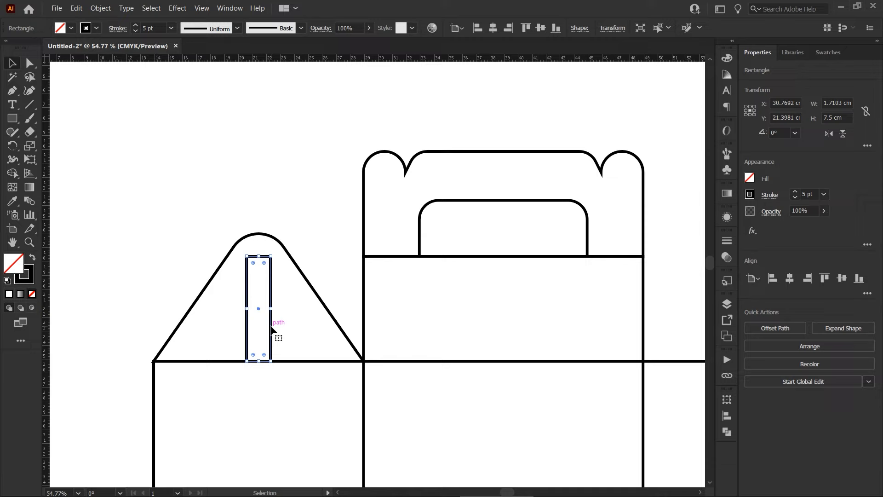
Set the width of the slot rectangle in the triangular flap to 0.2 cm.
left_click(612, 29)
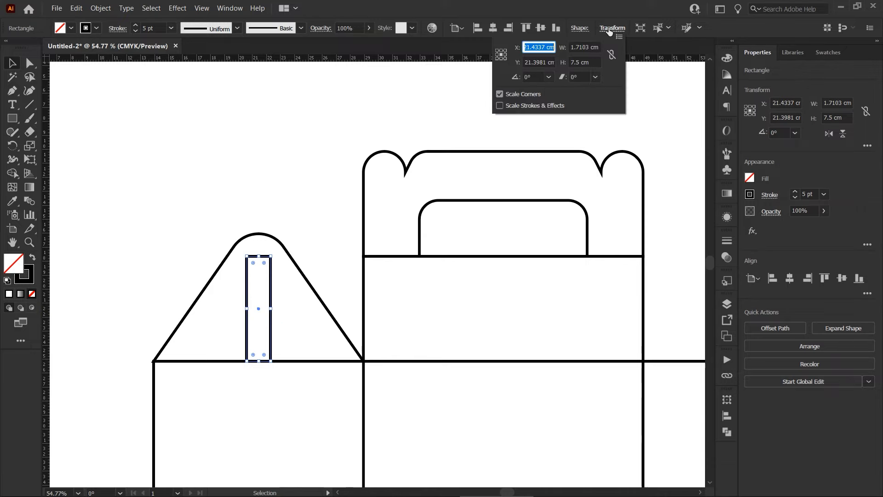
left_click(586, 48)
type("0.2")
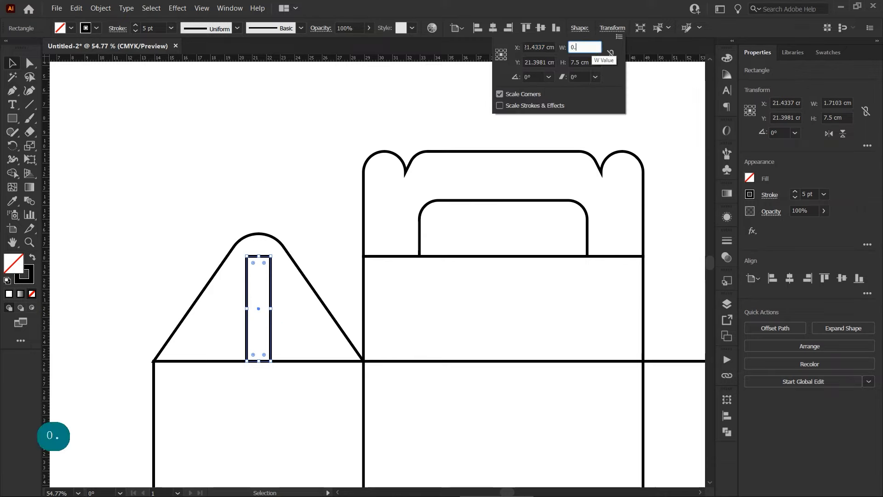
key("Return")
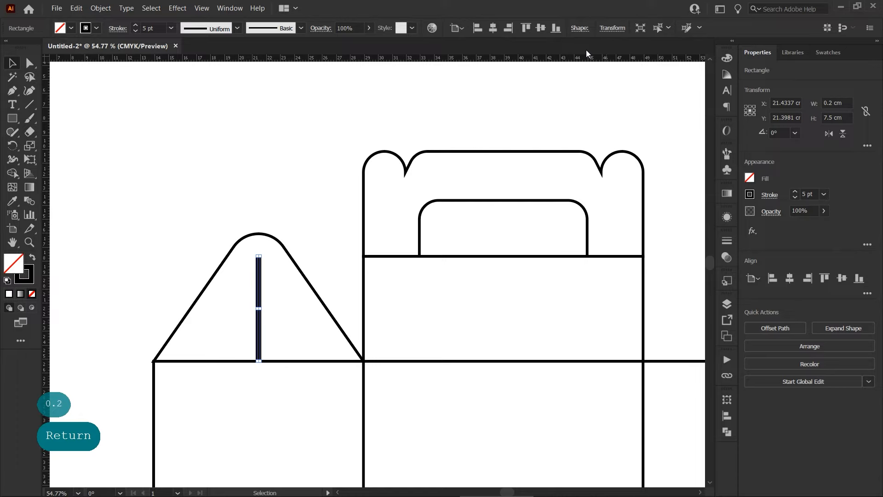
left_click(314, 233)
Set the handle cutout's height to 3 cm and move it straight down onto the flap's base line.
left_click_drag(315, 232, 269, 207)
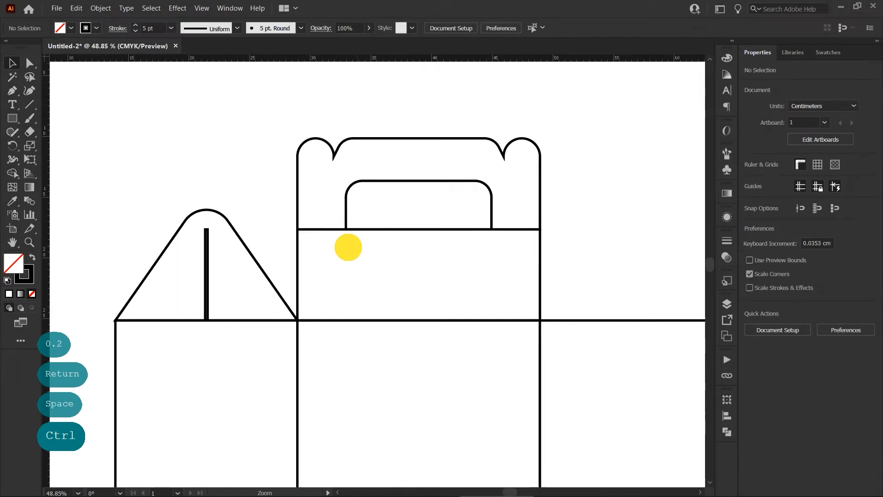
left_click_drag(349, 247, 359, 250)
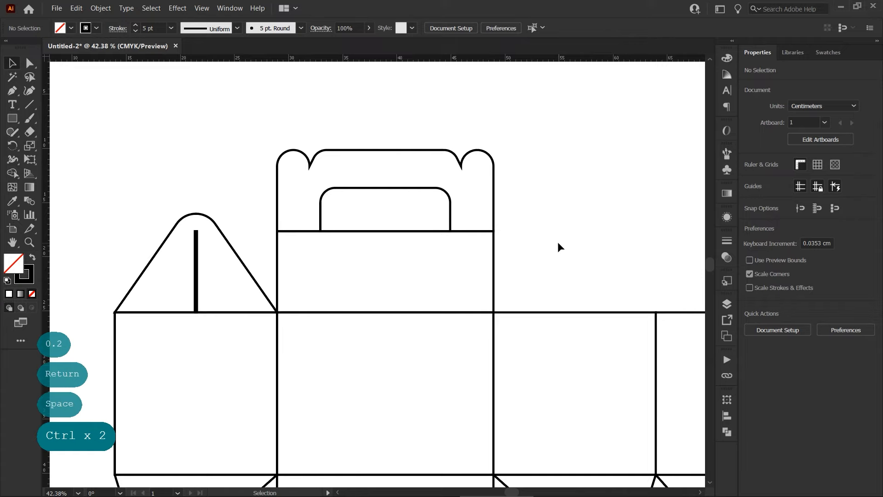
left_click(451, 208)
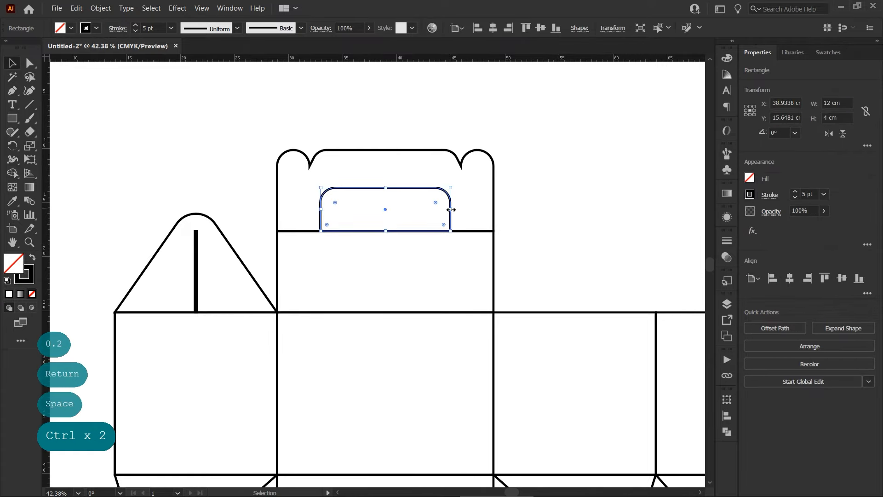
left_click(619, 30)
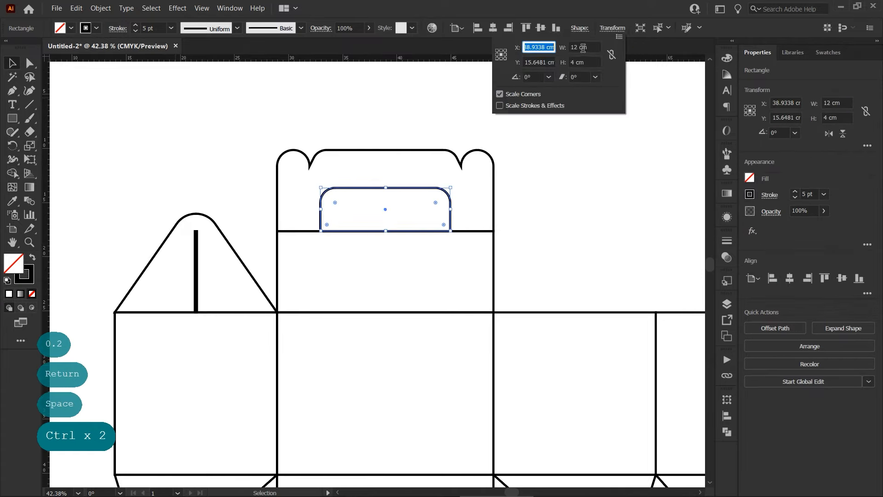
left_click(579, 61)
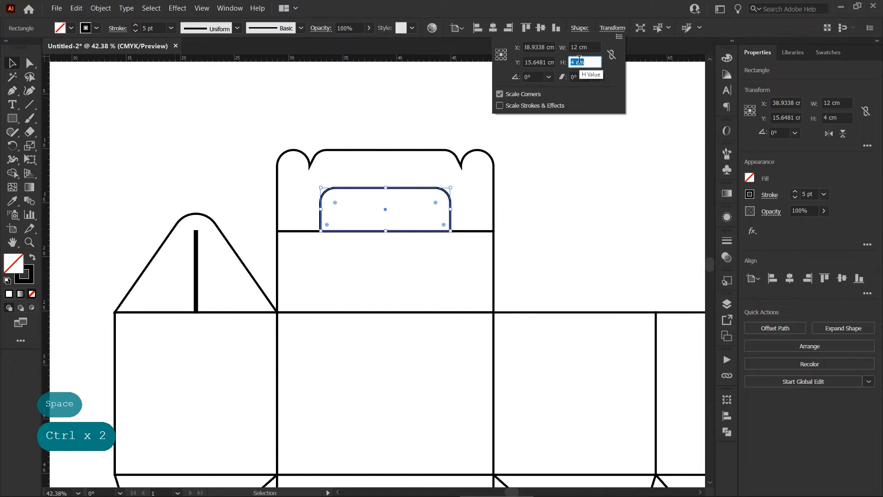
type("3")
key("Return")
left_click(566, 274)
left_click(437, 227, "ctrl")
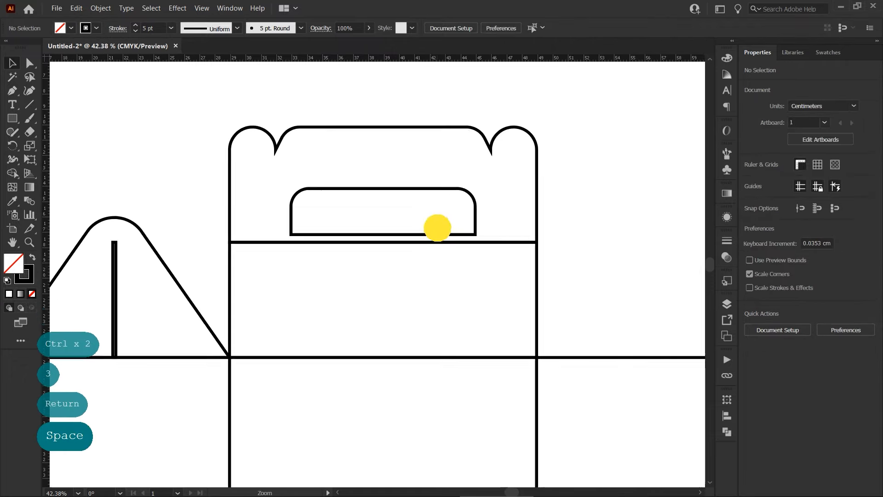
left_click_drag(429, 235, 431, 243)
left_click(616, 253)
Duplicate the slotted triangular flap and the complete handle closure with its cutout onto the upper edges of the other two panels.
left_click(426, 207, "ctrl")
mouse_move(522, 236)
left_mouse_down()
mouse_move(522, 215)
mouse_move(520, 247)
left_mouse_up()
left_click_drag(555, 206, 390, 213)
left_click_drag(463, 217, 369, 205)
left_click(568, 206)
left_click_drag(568, 205, 538, 210)
left_click_drag(524, 219, 454, 206)
left_click_drag(426, 233, 161, 147)
left_click_drag(249, 176, 455, 172)
left_click(458, 155)
left_click_drag(484, 165, 421, 153)
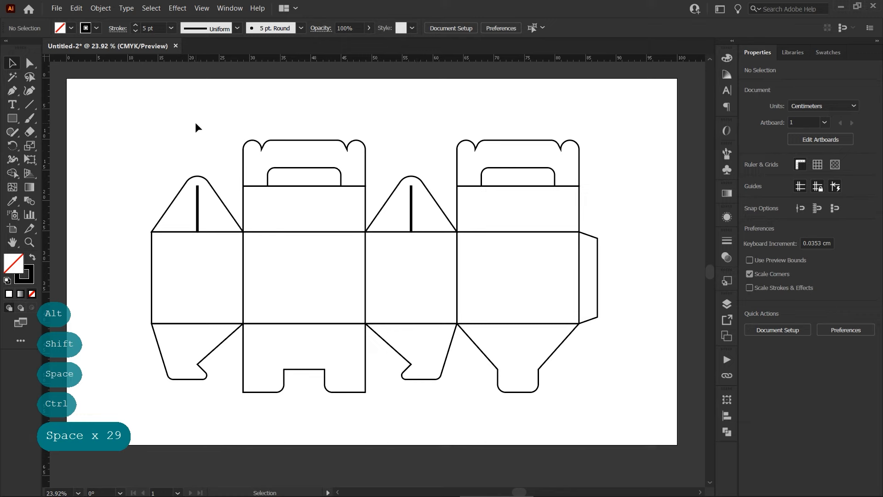
Merge all panels and flaps, except the two handle cutouts and two slots, into one outline with the Shape Builder tool.
left_click_drag(140, 104, 655, 414)
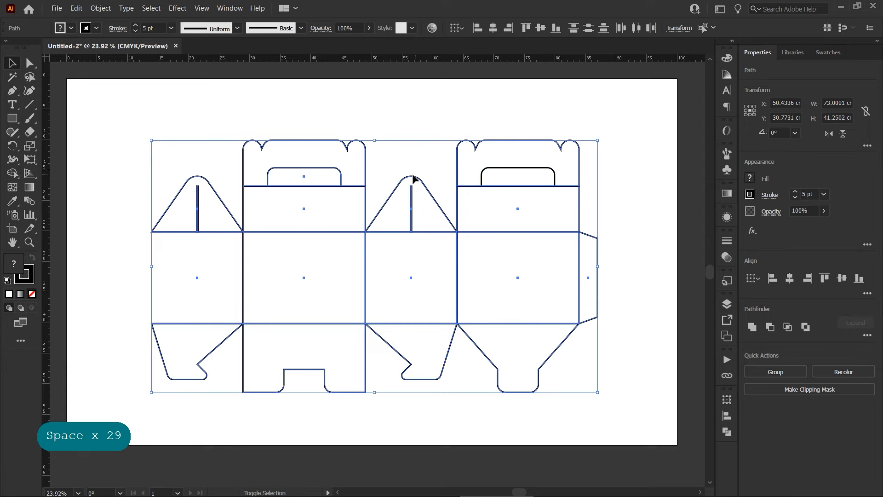
left_click(314, 168, "shift")
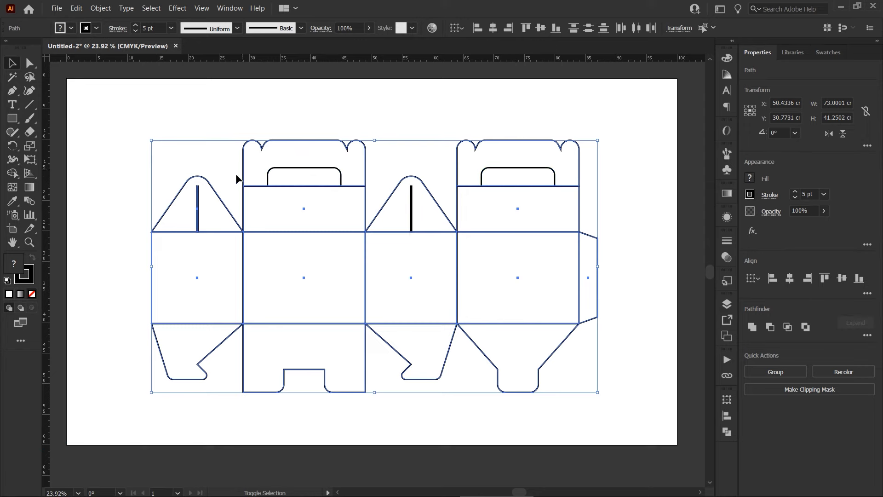
left_click(198, 192, "shift")
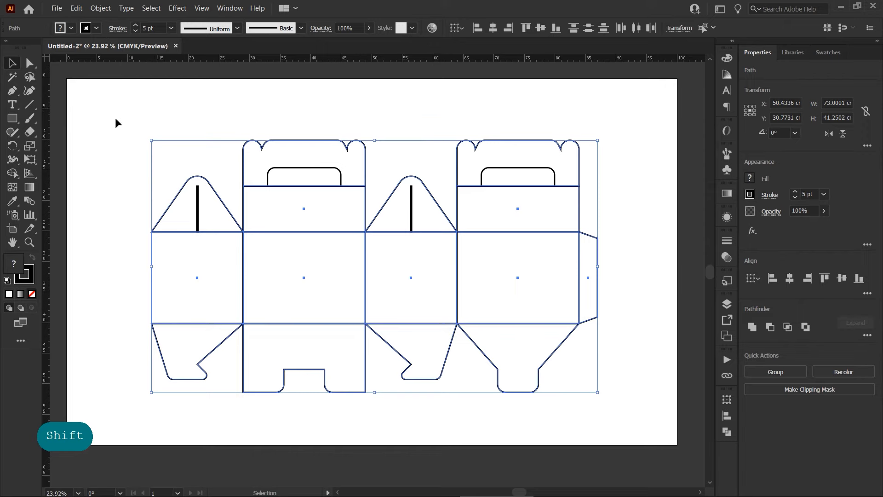
key("shift+m")
mouse_move(189, 222)
left_mouse_down()
mouse_move(189, 349)
mouse_move(210, 288)
mouse_move(267, 282)
mouse_move(273, 332)
mouse_move(272, 231)
mouse_move(251, 175)
mouse_move(286, 241)
mouse_move(325, 278)
mouse_move(402, 286)
mouse_move(394, 225)
mouse_move(412, 340)
mouse_move(470, 292)
mouse_move(502, 340)
mouse_move(581, 288)
mouse_move(549, 214)
mouse_move(567, 201)
mouse_move(567, 174)
left_mouse_up()
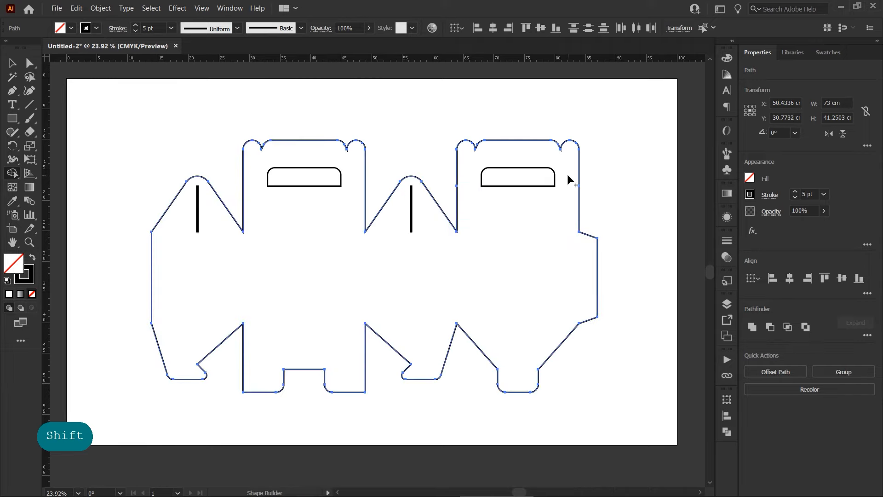
left_click(16, 65)
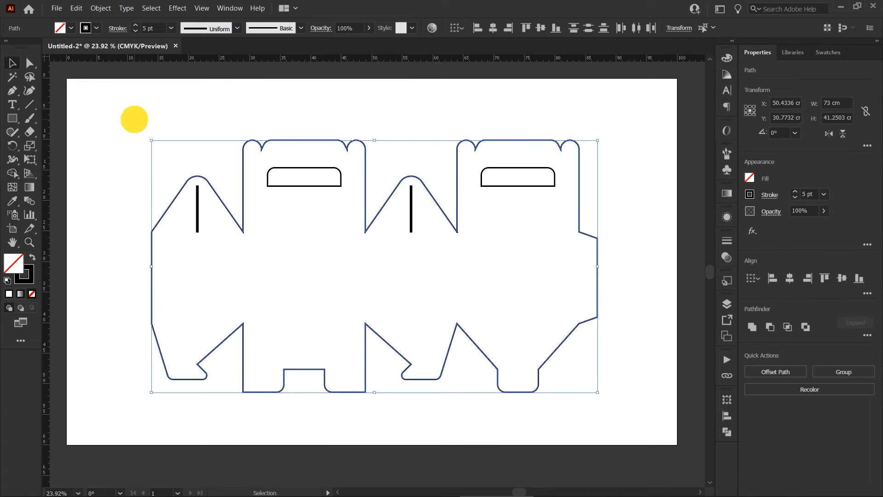
left_click(135, 120)
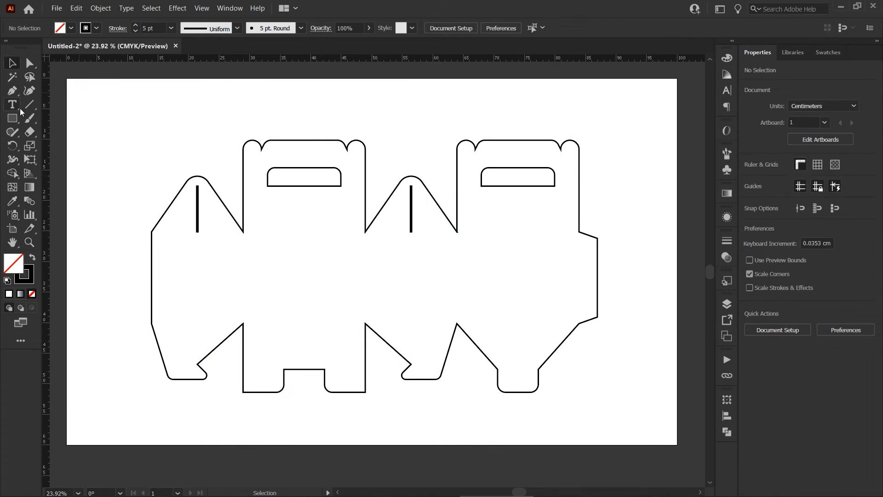
Change the stroke colour of the entire dieline, including the cutouts and slots, to red.
left_click_drag(143, 114, 635, 400)
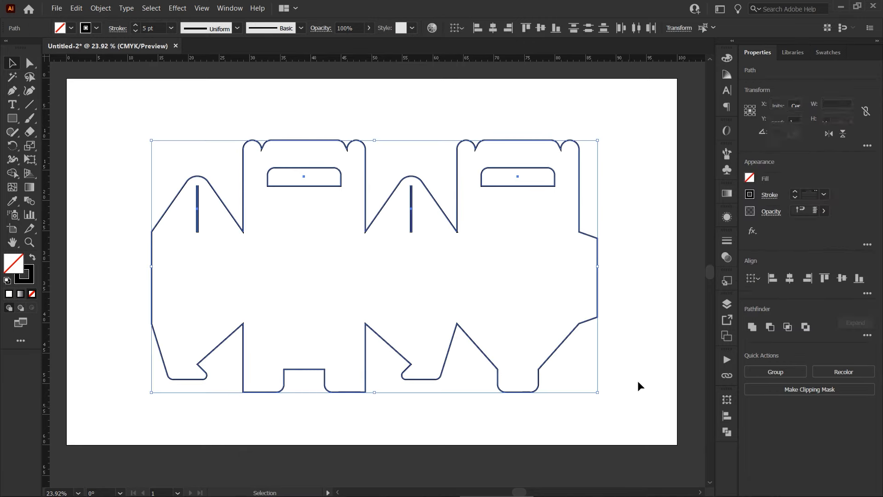
left_click(750, 195)
left_click(657, 236)
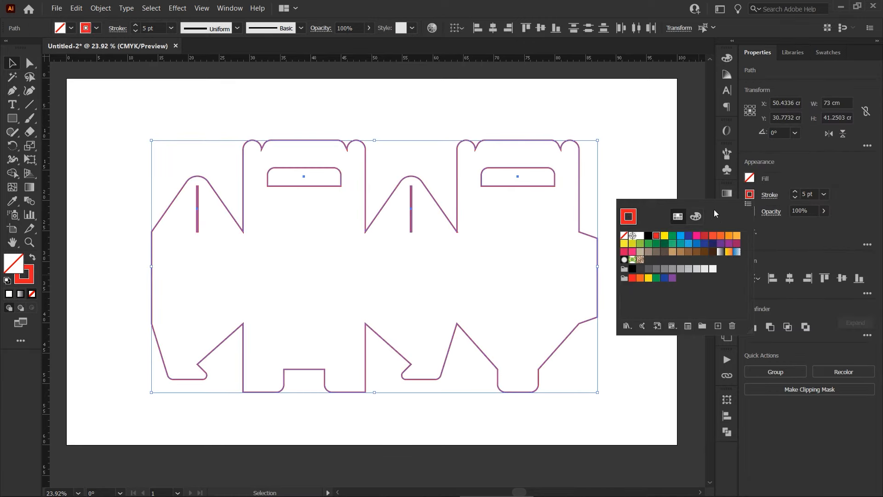
left_click(676, 178)
left_click(642, 177)
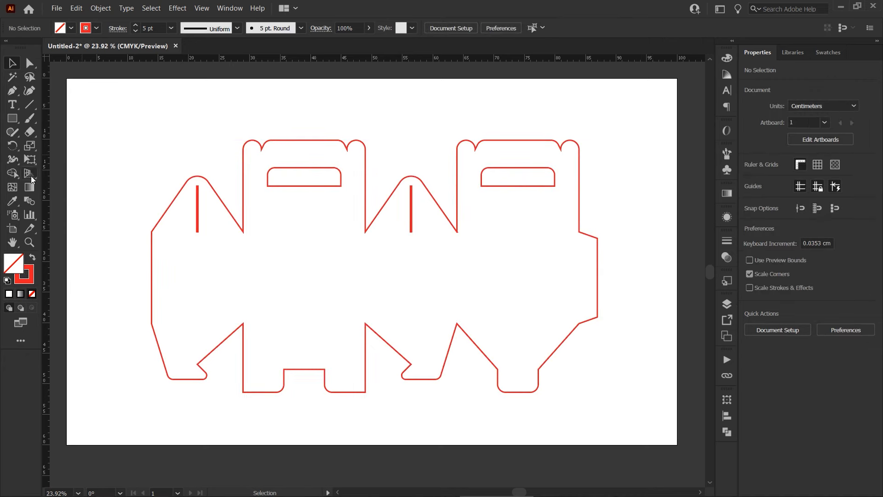
Draw an open fold-line path with the Pen tool along the panels' lower edge, up the glue-flap edge and back along their upper edge.
left_click(13, 90)
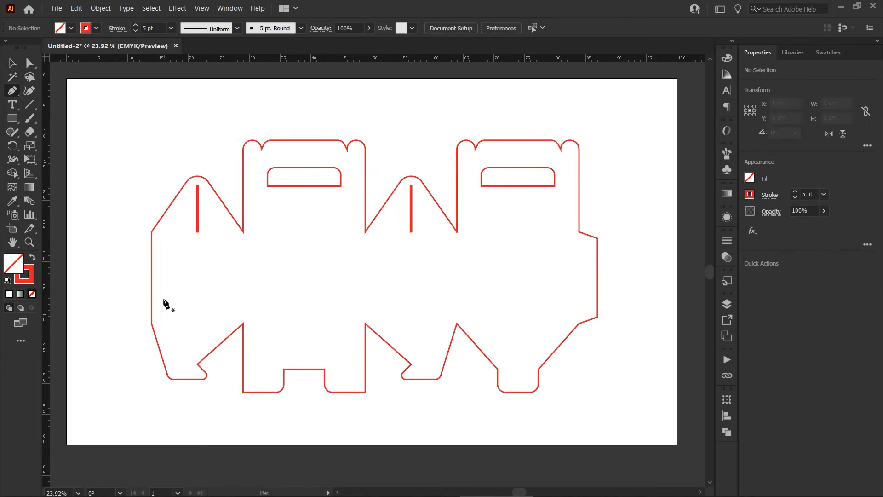
left_click(152, 322)
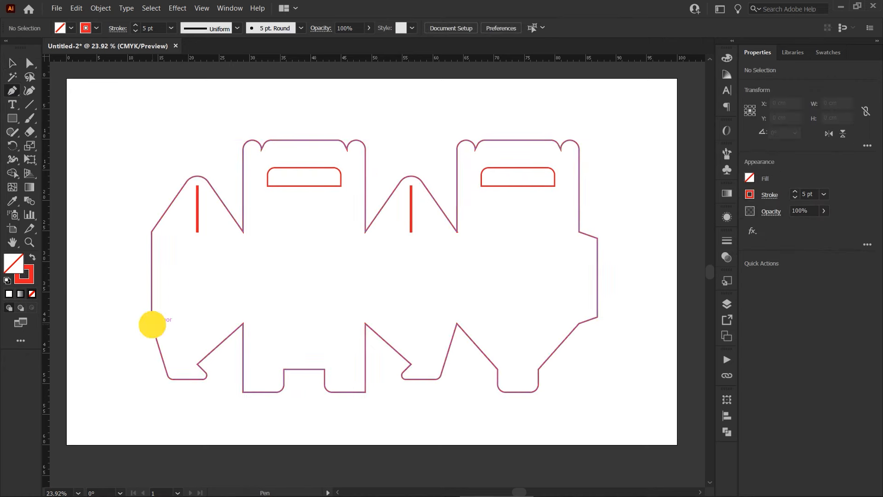
left_click(580, 323)
key("shift")
key("shift")
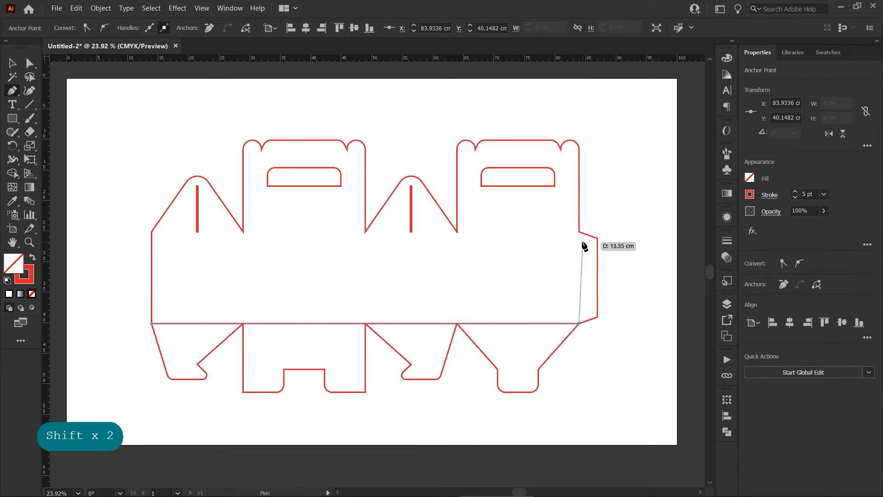
left_click(579, 231)
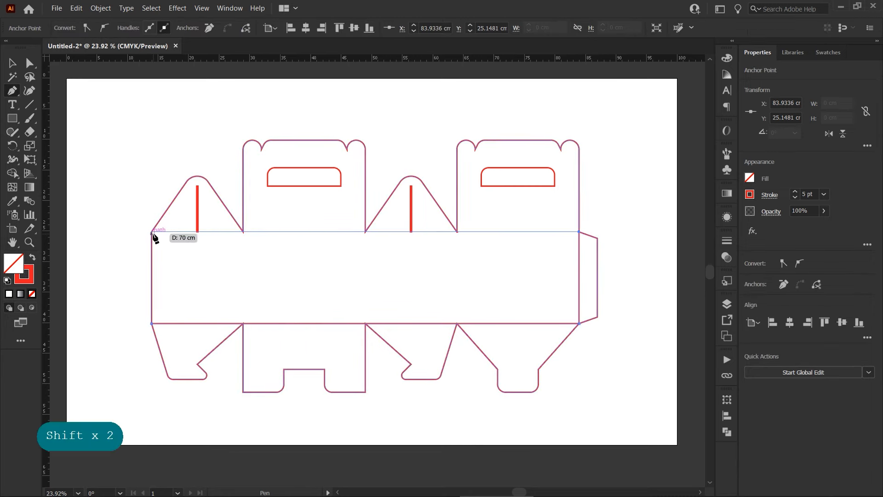
left_click(152, 232, "shift")
Give the fold-line path a blue dashed stroke with a weight of 4 pt.
left_click(12, 63)
left_click(750, 194)
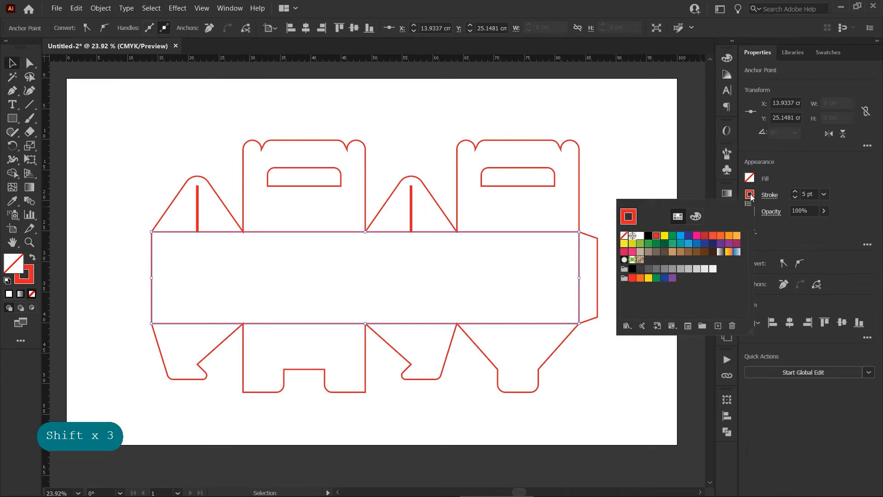
left_click(680, 236)
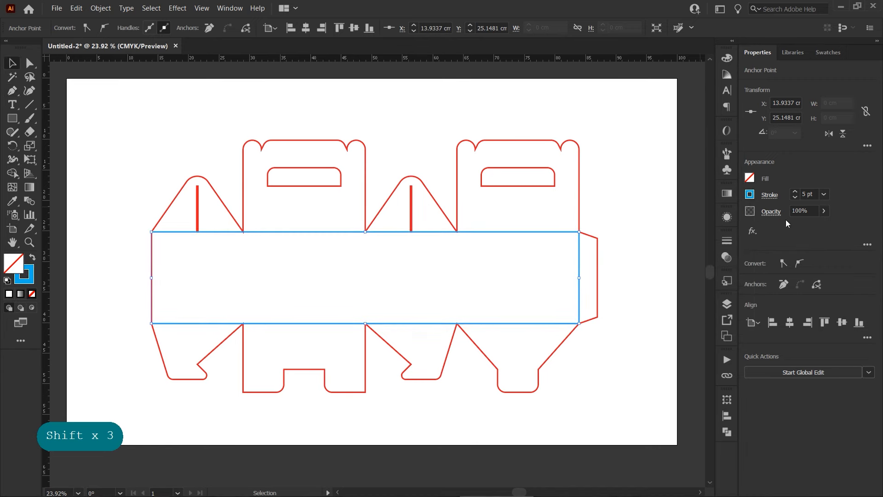
left_click(770, 196)
left_click(679, 274)
left_click(796, 191)
left_click(612, 261)
left_click_drag(400, 270, 423, 270)
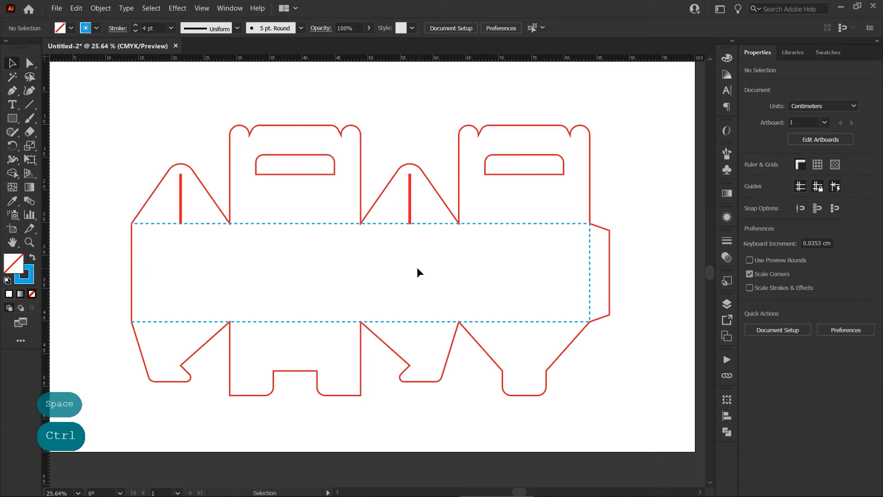
Draw a vertical fold line with the Pen tool between the first and second panels, from upper to lower fold line.
left_click(17, 88)
left_click(230, 224)
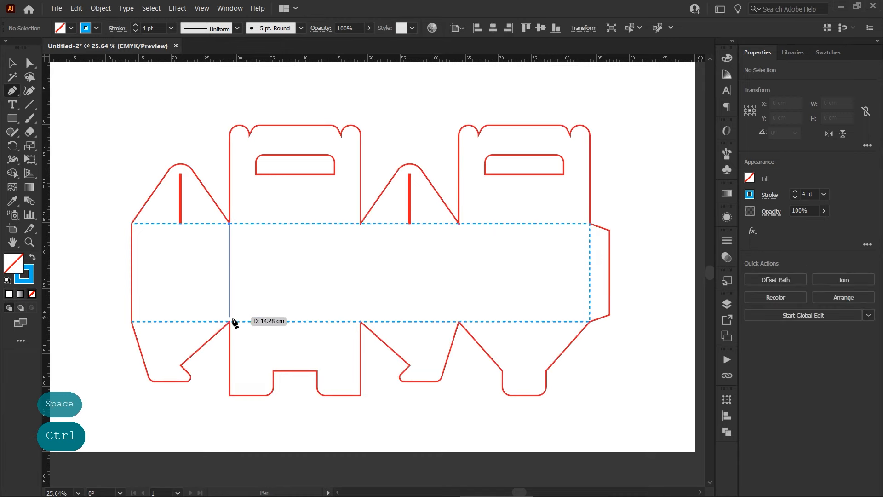
left_click(230, 322, "shift")
left_click(12, 63)
left_click(267, 260)
left_click_drag(275, 244, 358, 295)
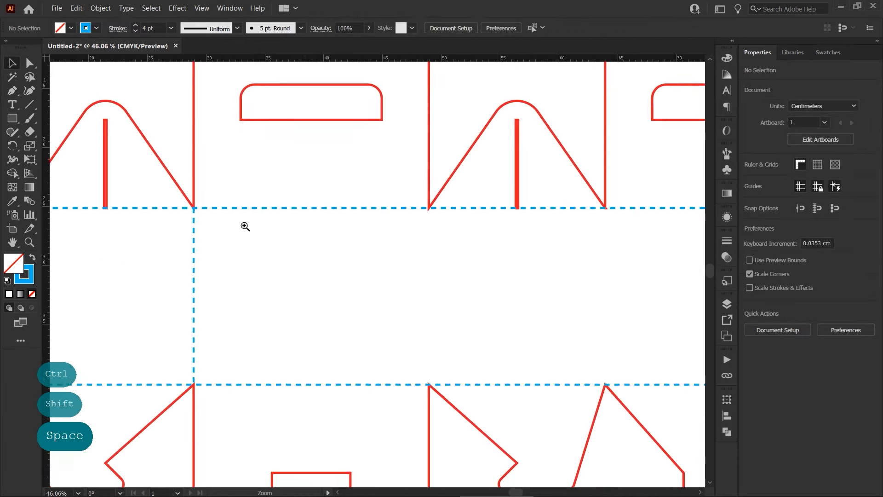
Duplicate the vertical fold line onto the next two panel boundaries, undoing the stray copy of the long fold path.
left_click_drag(194, 208, 578, 225)
left_click(465, 239)
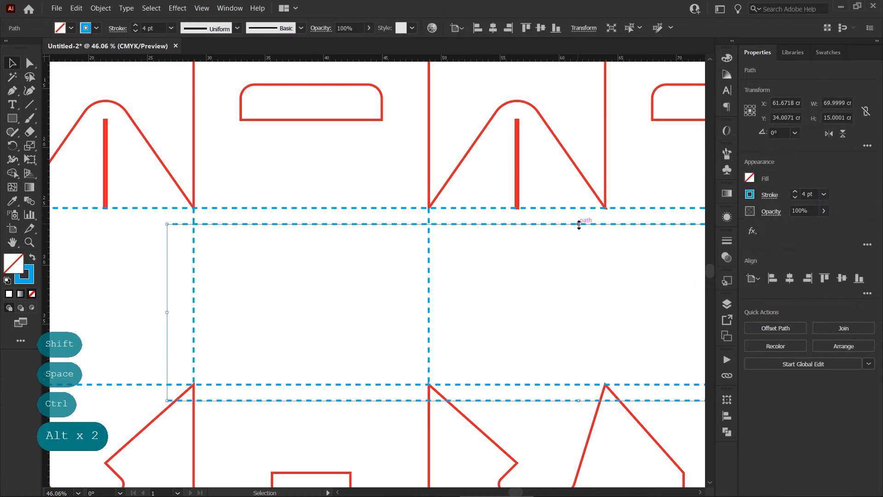
right_click(335, 239)
left_click(370, 259)
left_click(465, 248)
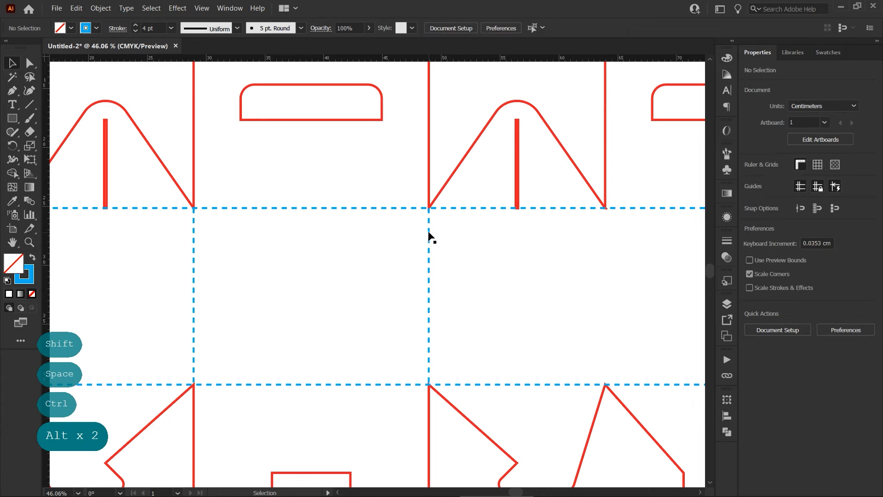
left_click_drag(428, 232, 606, 207)
left_click(534, 251)
key("space")
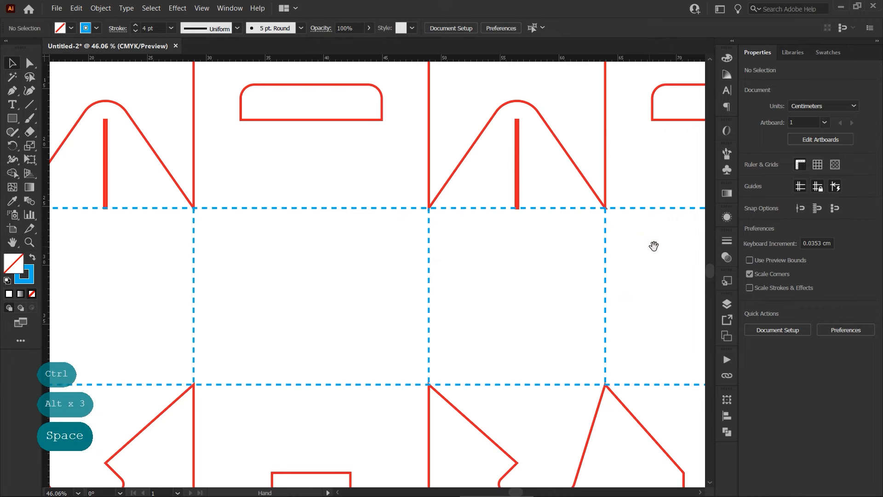
Copy a vertical fold line, rotate it horizontal and stretch it across the last panel's handle closure at the cutout's base.
left_click_drag(649, 246, 317, 257)
left_click(272, 233)
left_click(308, 239)
left_click_drag(271, 221, 451, 192)
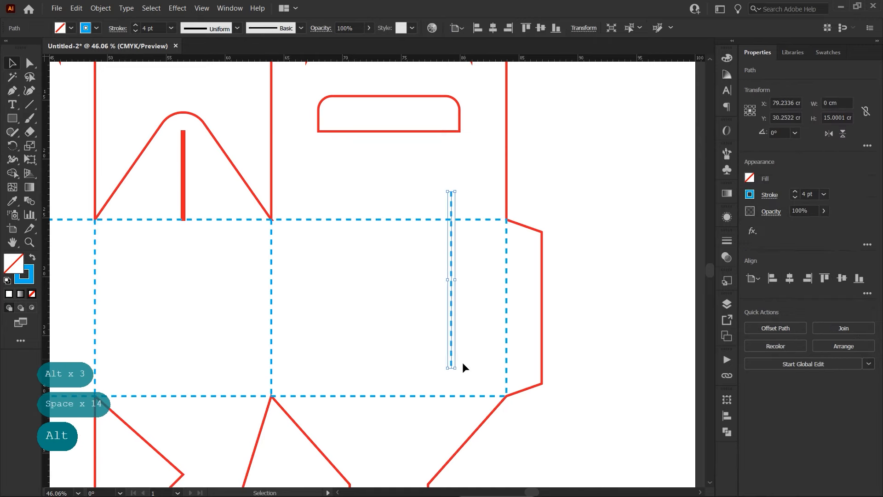
left_click_drag(460, 371, 381, 300)
left_click_drag(423, 278, 373, 246)
left_click(342, 264)
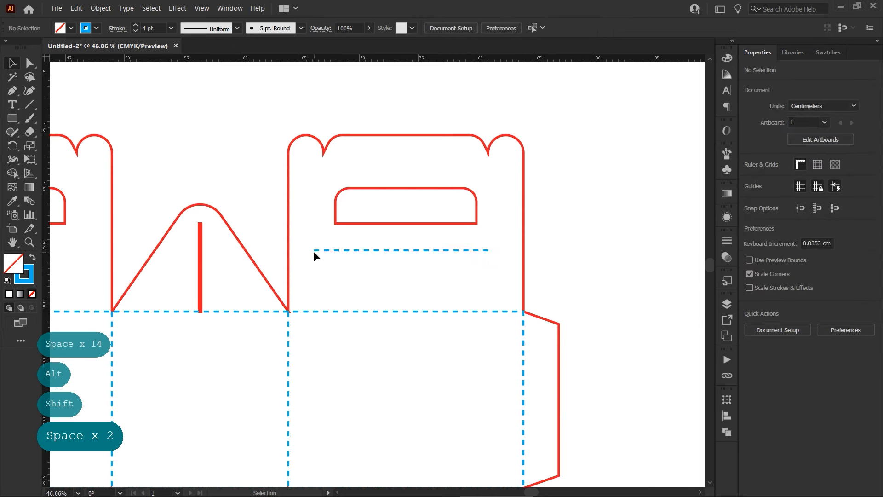
left_click_drag(313, 250, 288, 230)
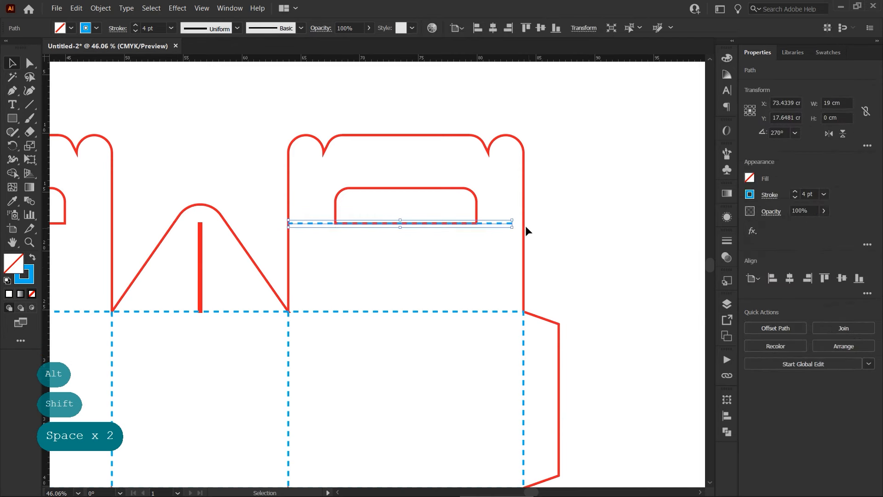
left_click_drag(514, 224, 524, 224)
left_click(497, 249)
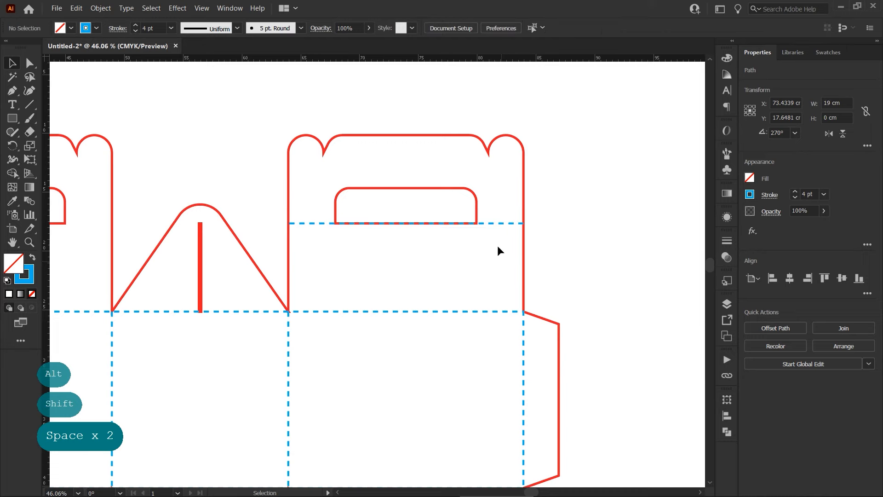
Move the horizontal fold line below the handle cutout and delete the bottom edge of both handle cutouts.
left_click_drag(490, 224, 461, 235)
left_click(471, 236)
left_click_drag(461, 235, 546, 229)
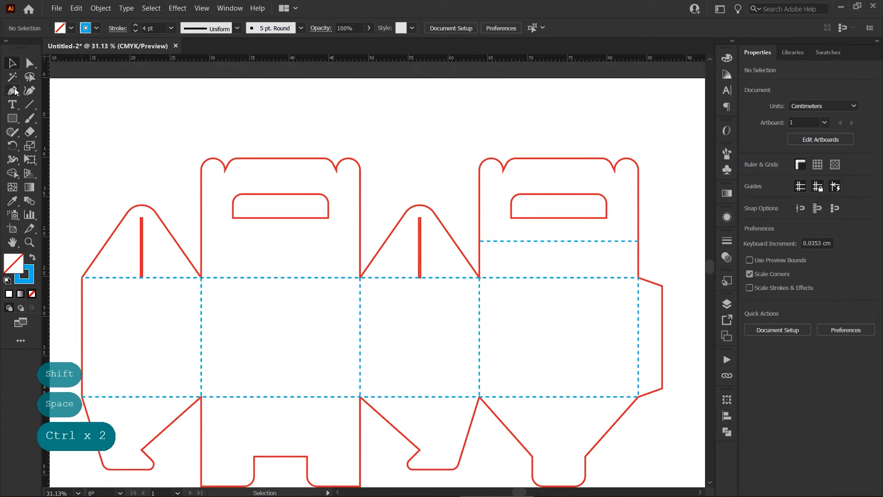
left_click(28, 67)
left_click(271, 217)
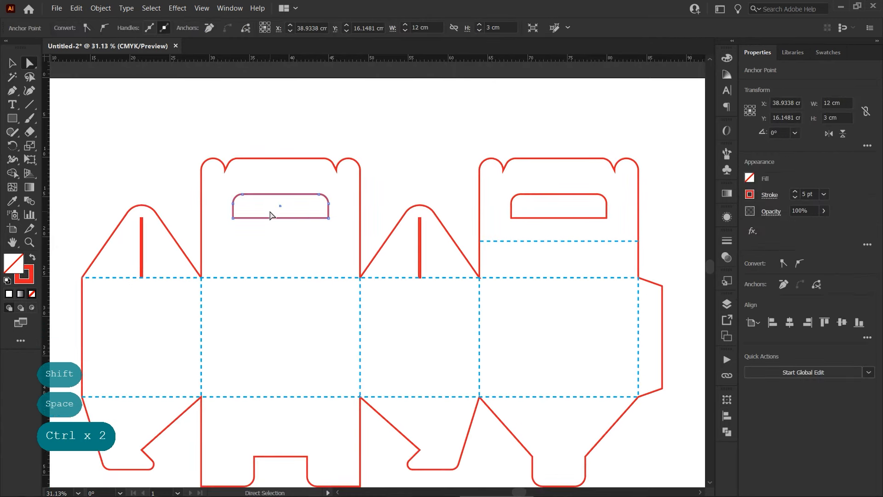
key("BackSpace")
left_click(559, 216)
key("BackSpace")
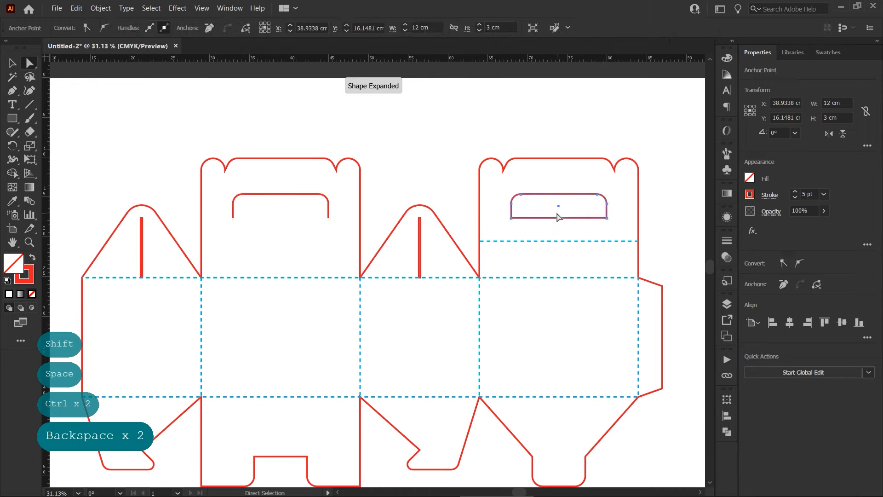
left_click(14, 63)
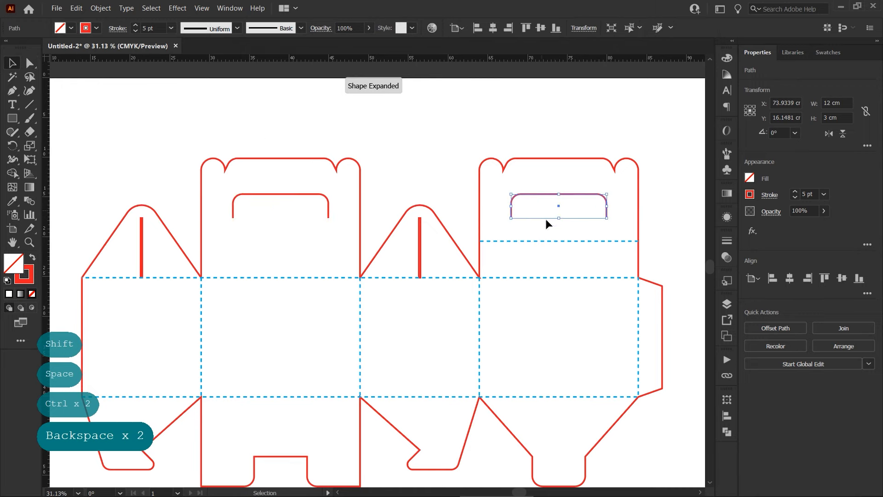
Move the horizontal fold line back up to the open base of the cutout and duplicate it across the other handle closure.
left_click(562, 222)
left_click(611, 253, "ctrl")
left_click(493, 276, "ctrl")
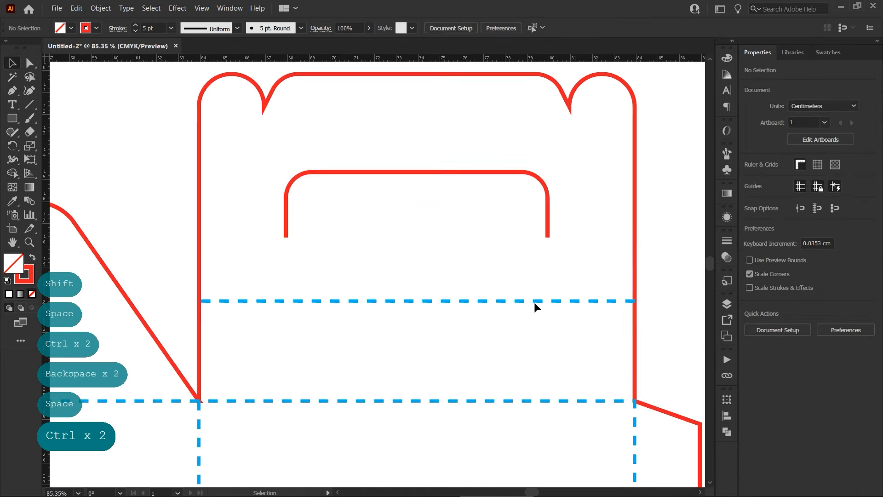
left_click_drag(534, 303, 202, 252)
left_click(542, 274)
left_click(325, 276)
left_click_drag(326, 276, 349, 271)
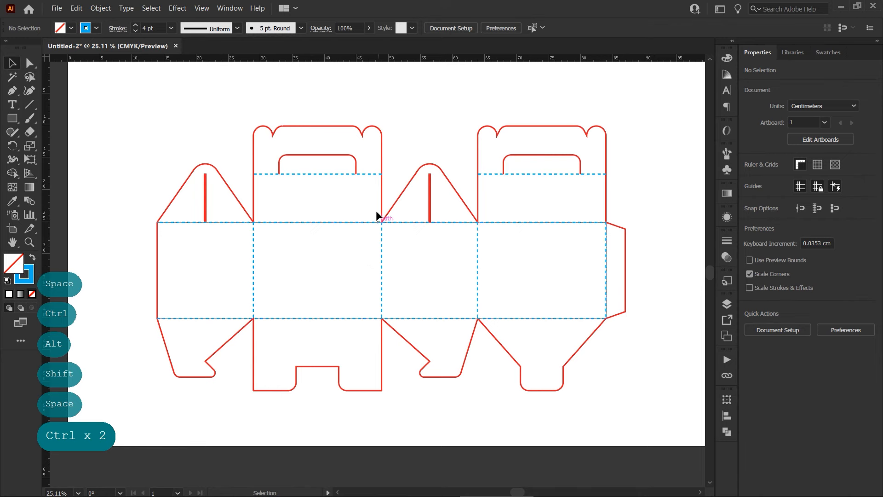
Group the red outline, both slots and both handle cutouts together.
left_click(382, 162)
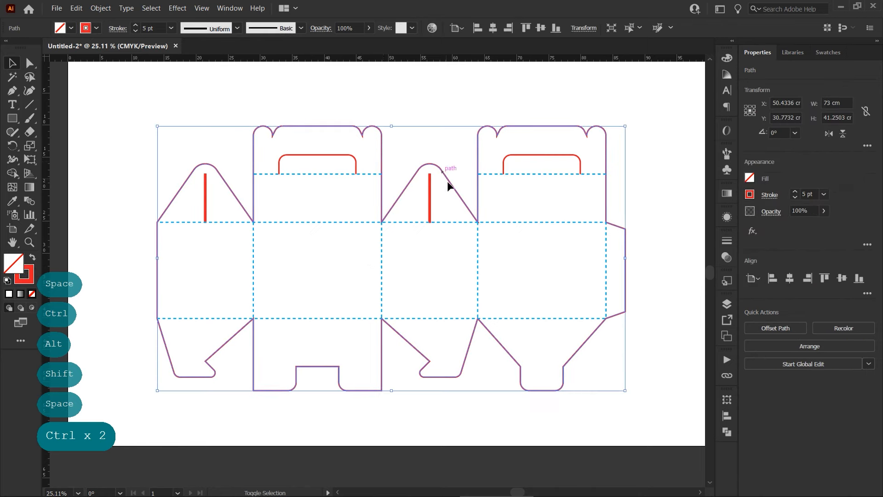
left_click(431, 193, "shift")
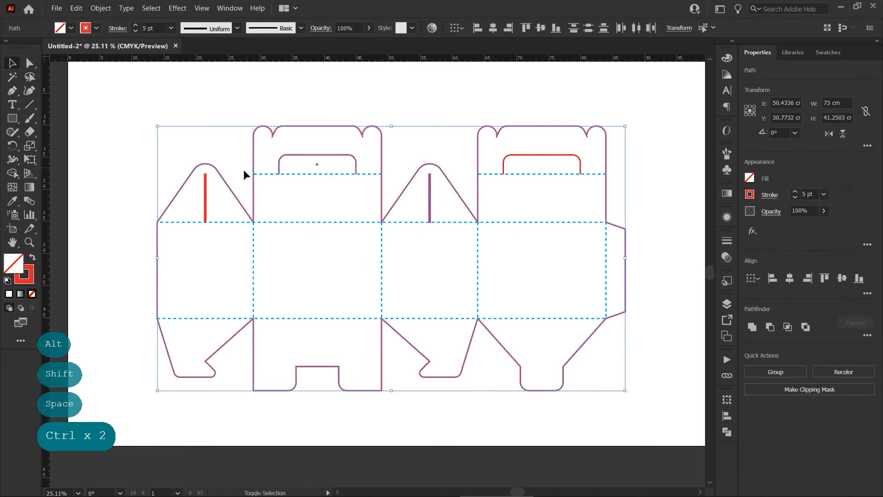
left_click(207, 186, "shift")
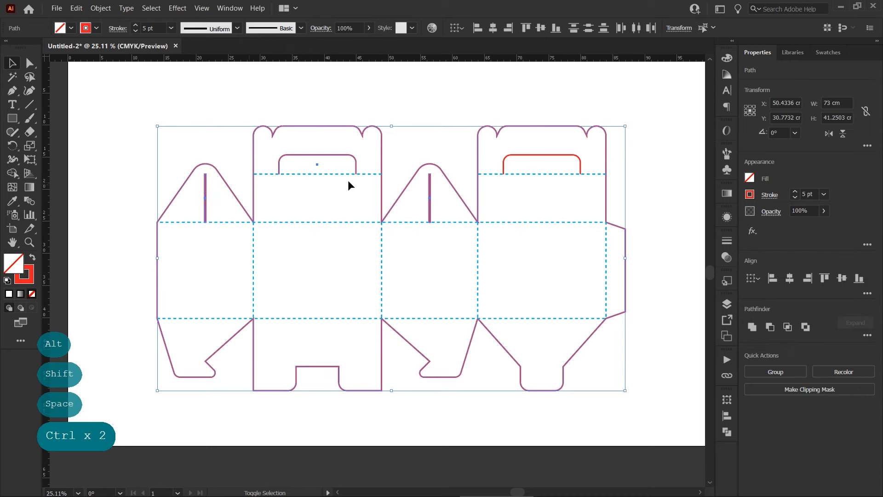
right_click(540, 157)
left_click(537, 202)
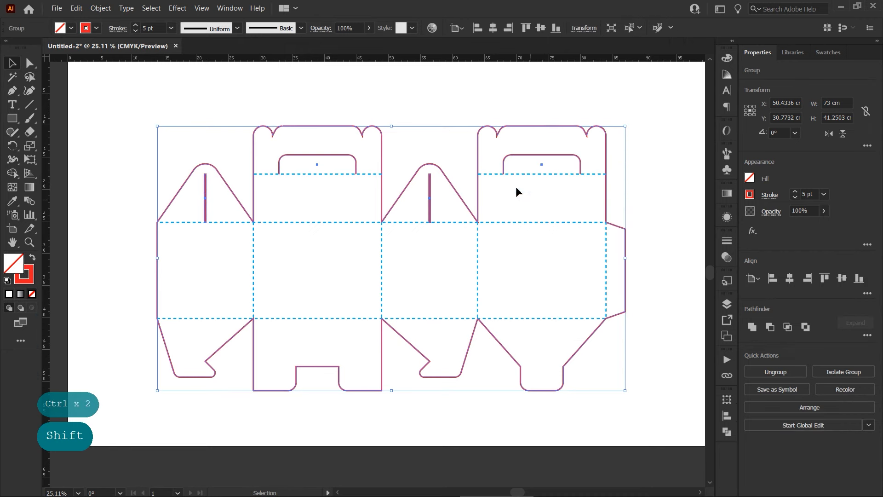
Select all blue dashed fold lines without the red cut lines and group them.
left_click_drag(127, 104, 655, 403)
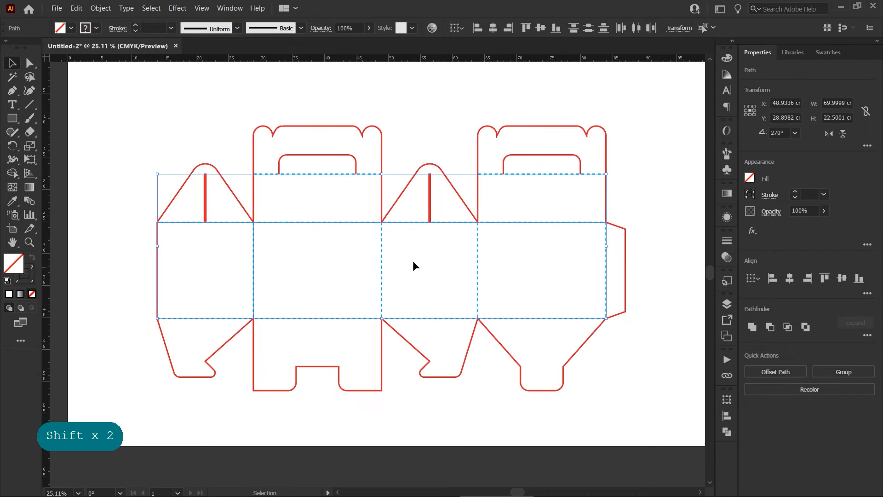
right_click(406, 256)
left_click(413, 310)
left_click(520, 257)
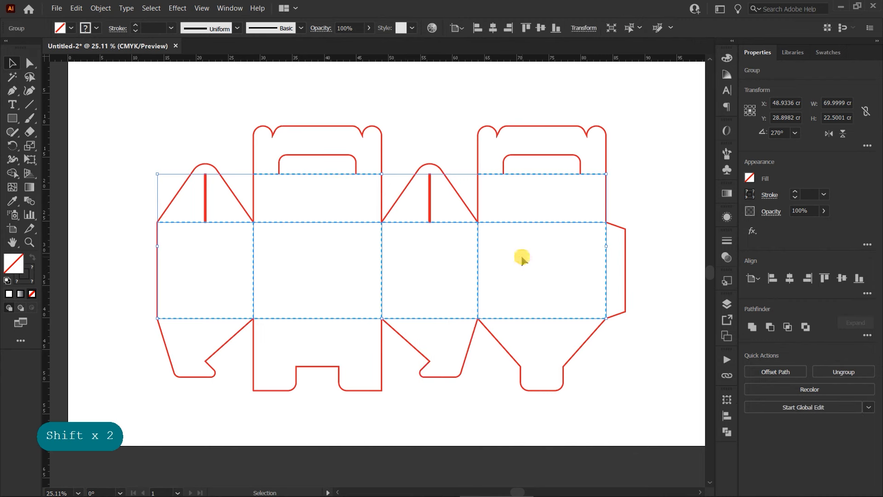
Bring the red cut-line group to the front of the fold lines.
left_click(479, 193)
right_click(478, 195)
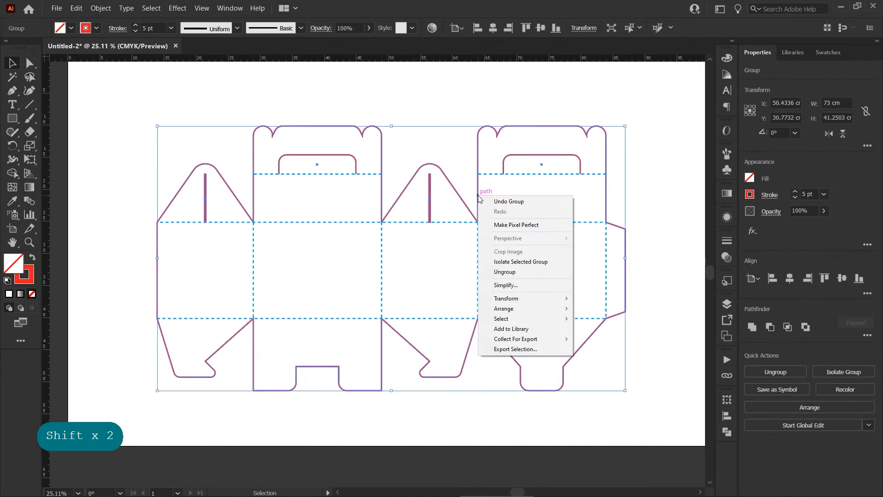
mouse_move(532, 307)
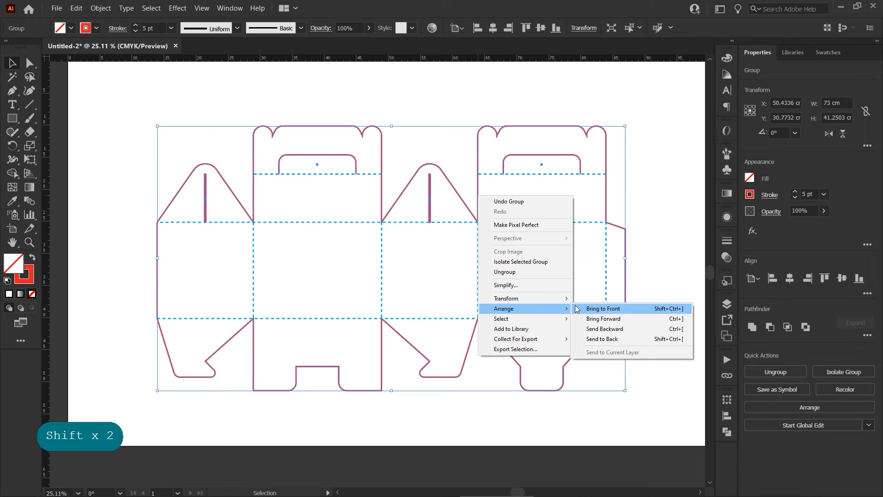
left_click(598, 308)
left_click(657, 268)
left_click_drag(559, 252, 532, 251)
Move the fold-line group downward and undo the move.
left_click(574, 264)
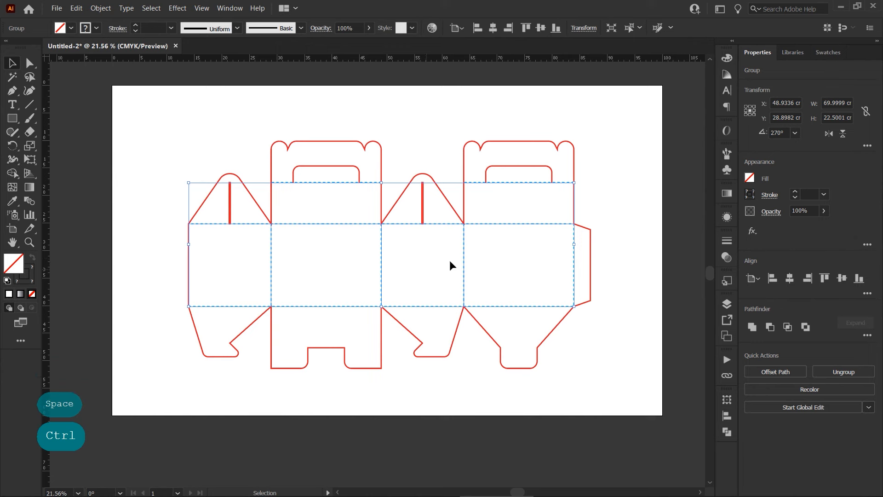
left_click_drag(487, 226, 484, 267)
key("ctrl+z")
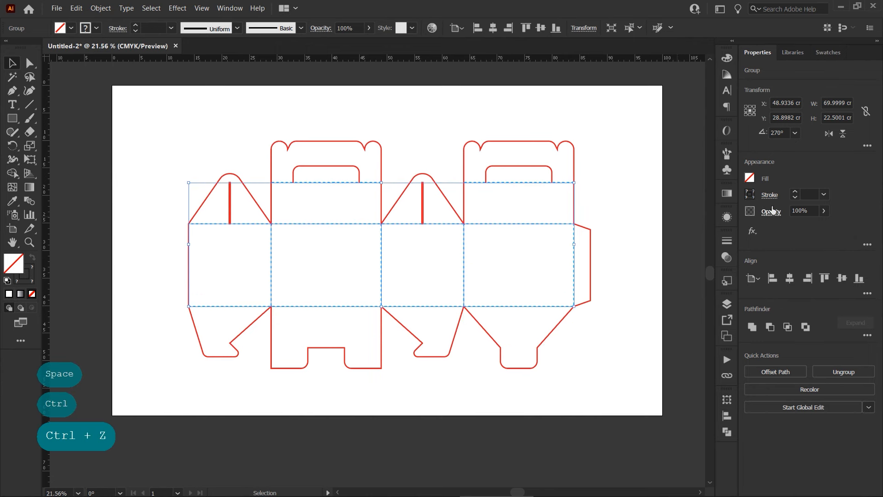
Apply a light blue stroke colour to the fold-line group.
left_click(751, 195)
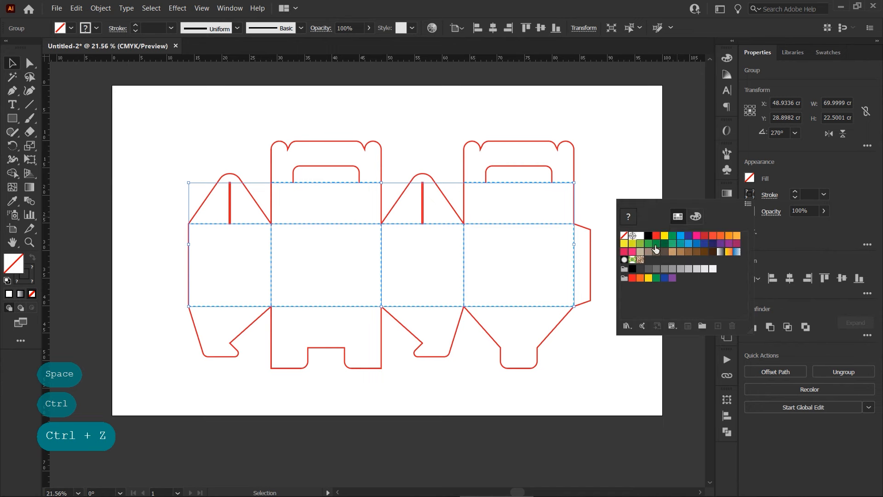
left_click(682, 237)
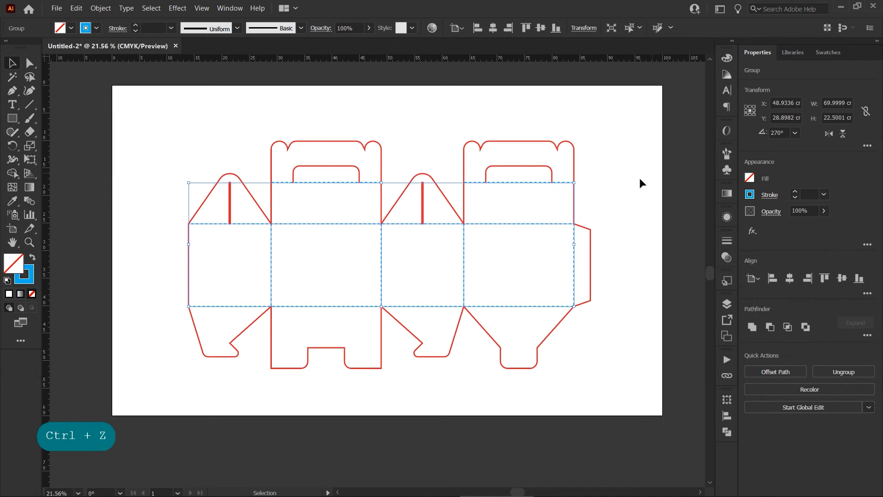
left_click(796, 198)
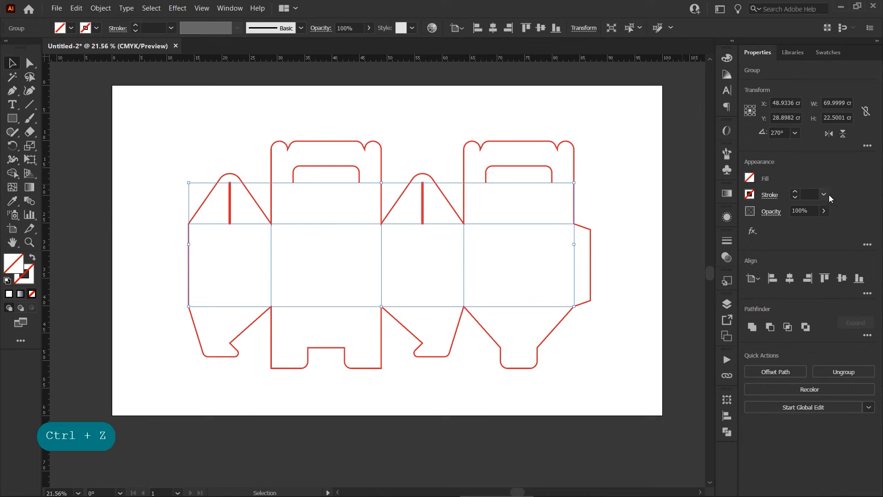
left_click(750, 194)
left_click(681, 236)
Make the fold-line group's stroke dashed with a 12 pt dash and a 3 pt weight.
left_click(777, 193)
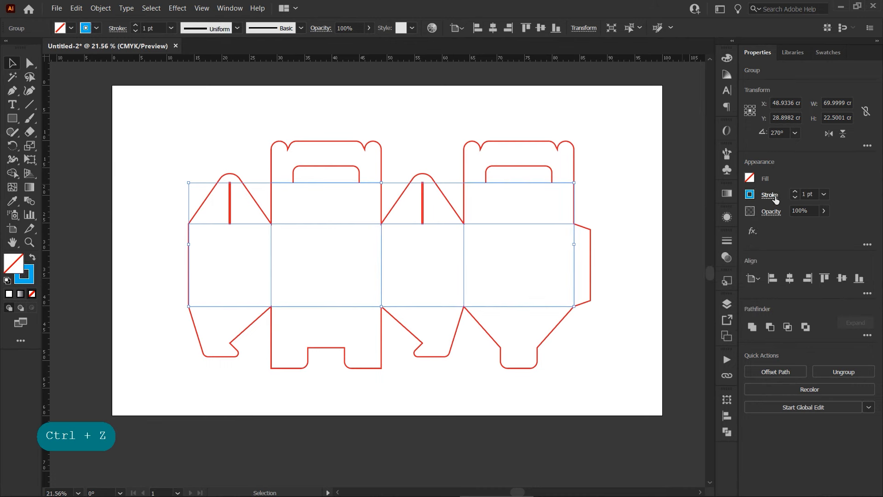
left_click(770, 195)
left_click(680, 274)
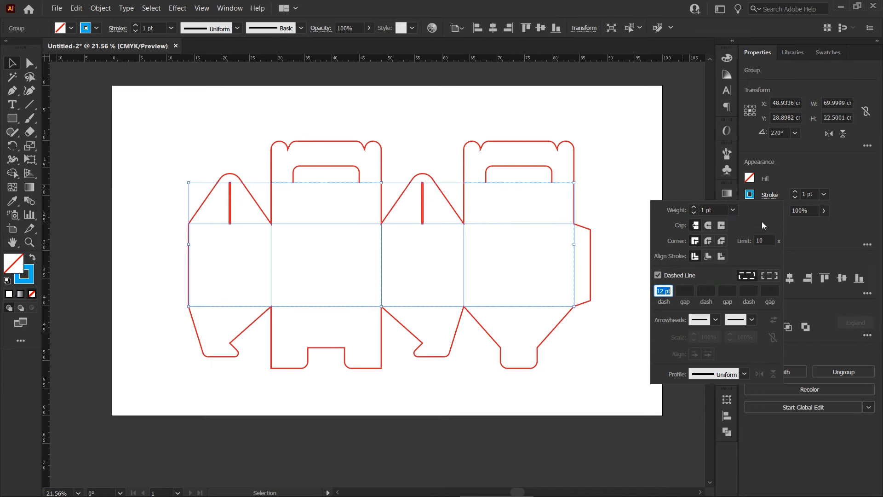
left_click(694, 207)
left_click(630, 170)
Select the cut-line and fold-line groups together and give their strokes round caps and round corner joins.
left_click(178, 134)
left_click_drag(179, 133, 634, 372)
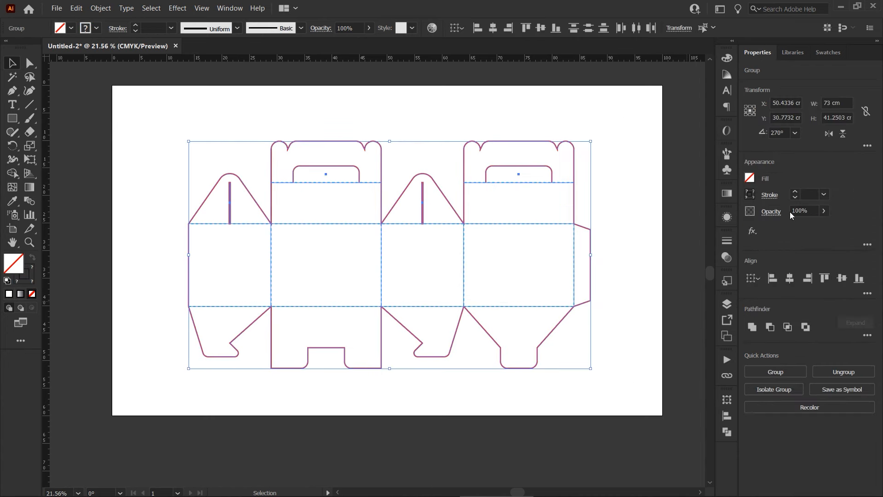
left_click(772, 195)
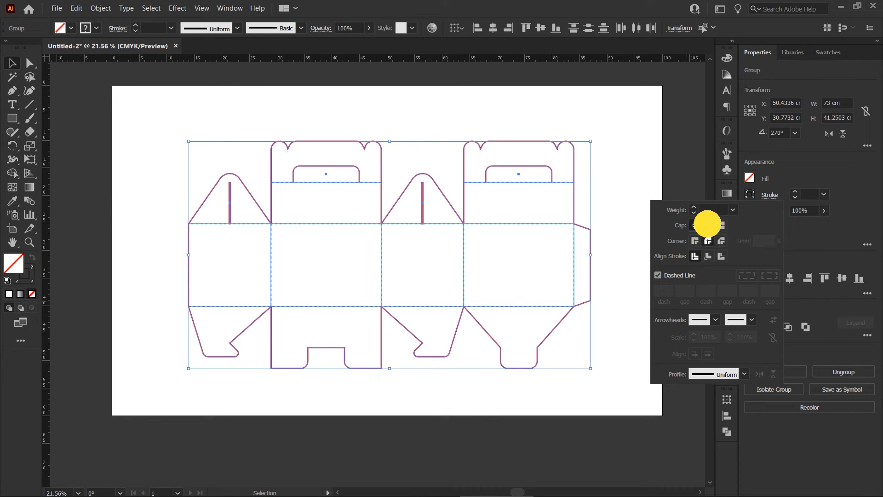
left_click(624, 195)
left_click(613, 189)
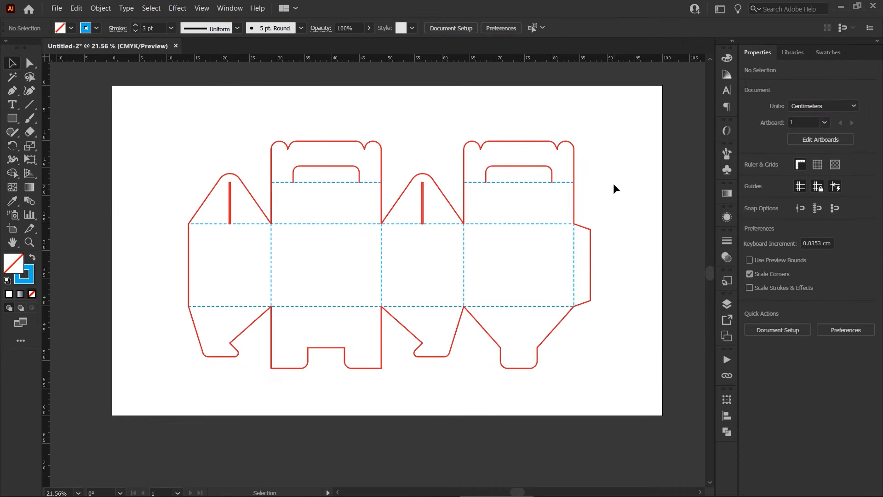
Group the cut lines and fold lines into one dieline and centre it horizontally and vertically on the artboard.
left_click_drag(611, 378, 154, 125)
right_click(305, 156)
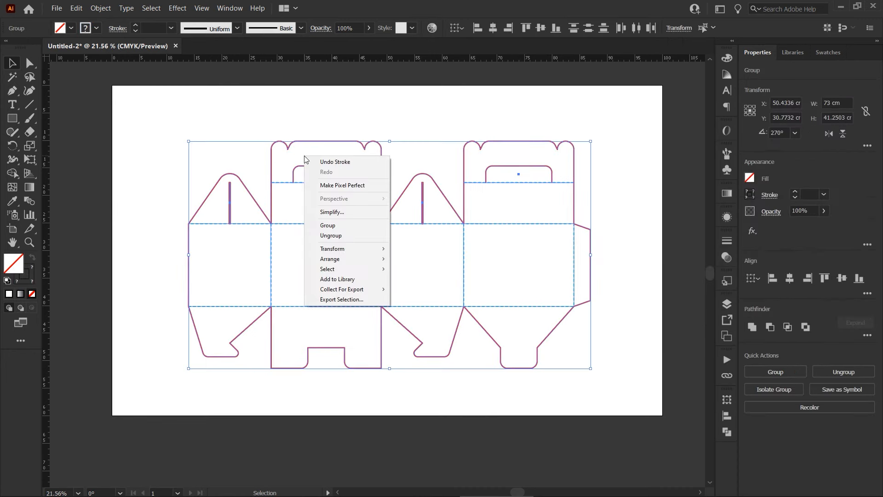
left_click(308, 226)
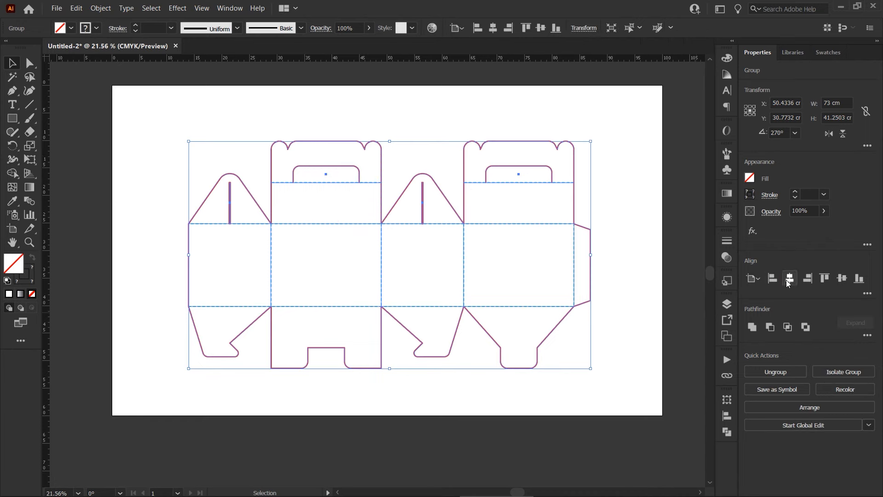
left_click(790, 278)
left_click(842, 278)
left_click(637, 292)
Examine the finished dieline's red cut lines and blue dashed fold lines up close and on the whole artboard.
key("ctrl+space")
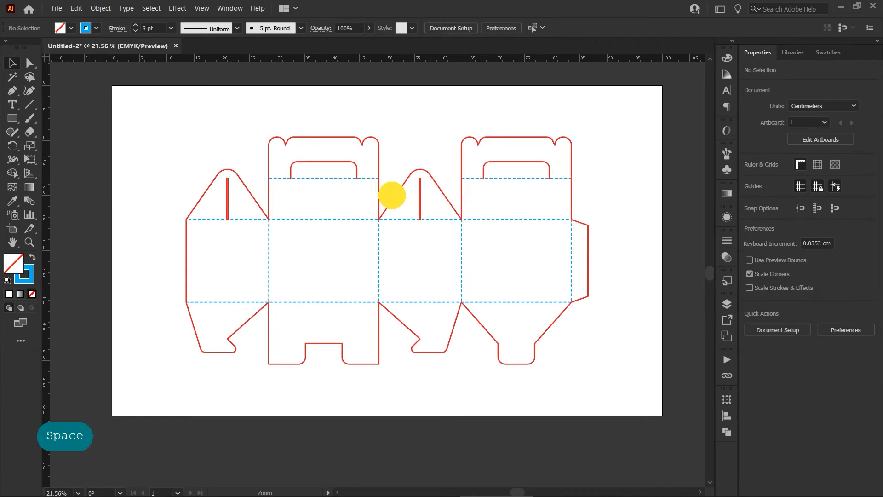
mouse_move(392, 195)
left_mouse_down()
mouse_move(409, 197)
mouse_move(391, 209)
left_mouse_up()
key("ctrl+space")
left_click_drag(456, 214, 329, 229)
key("space")
left_click_drag(420, 225, 393, 223)
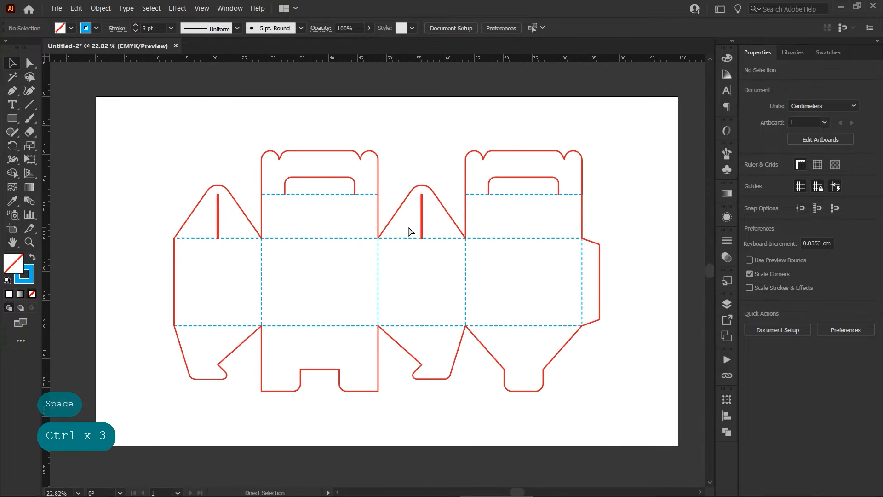
key("ctrl+0")
left_click(641, 291)
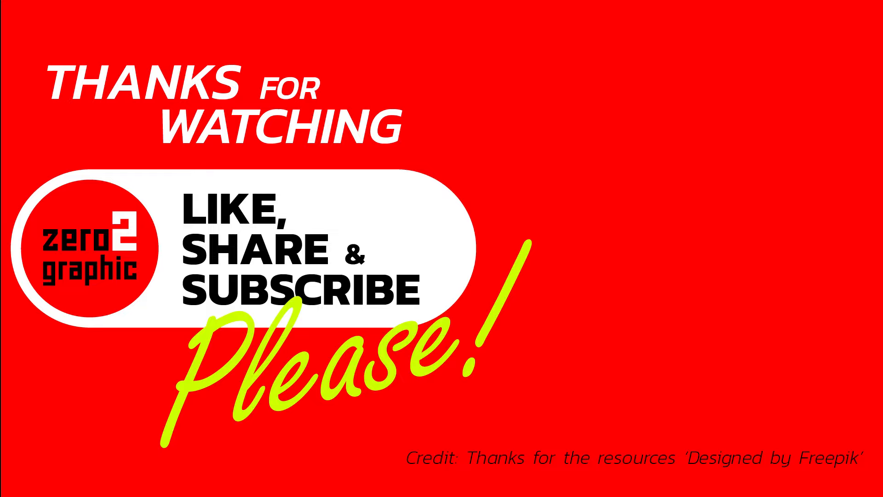